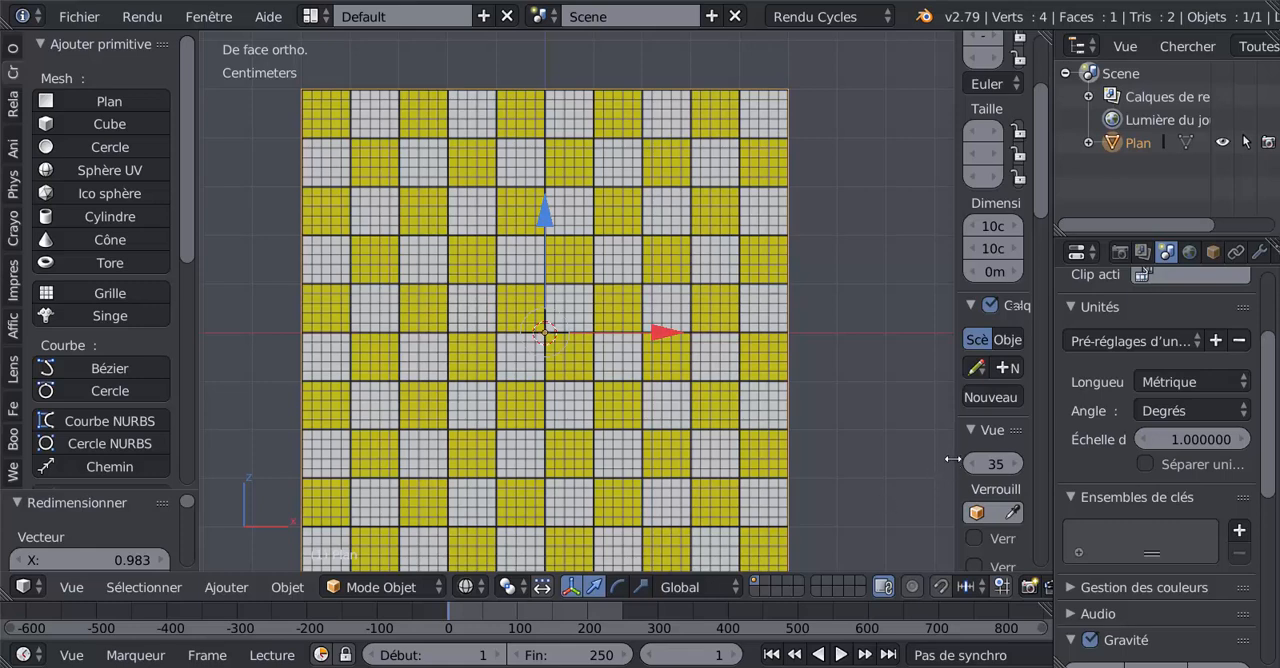
scroll(563, 426, down, 1)
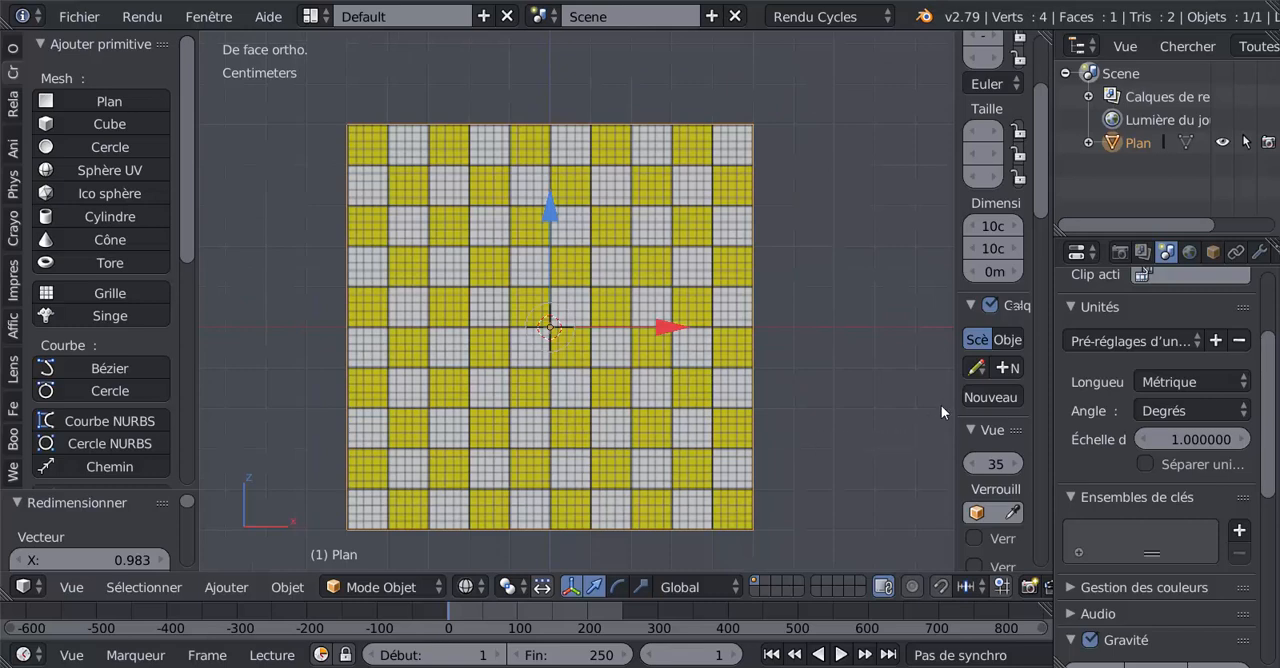
drag(951, 423, 966, 430)
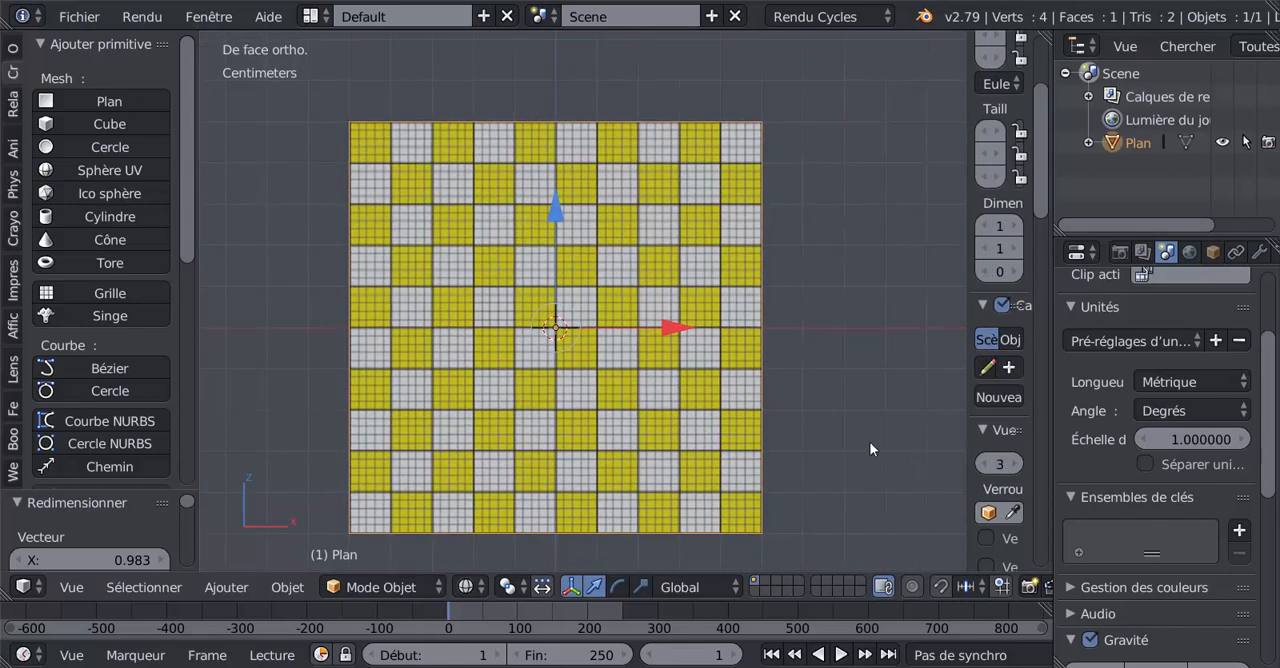
scroll(870, 445, up, 1)
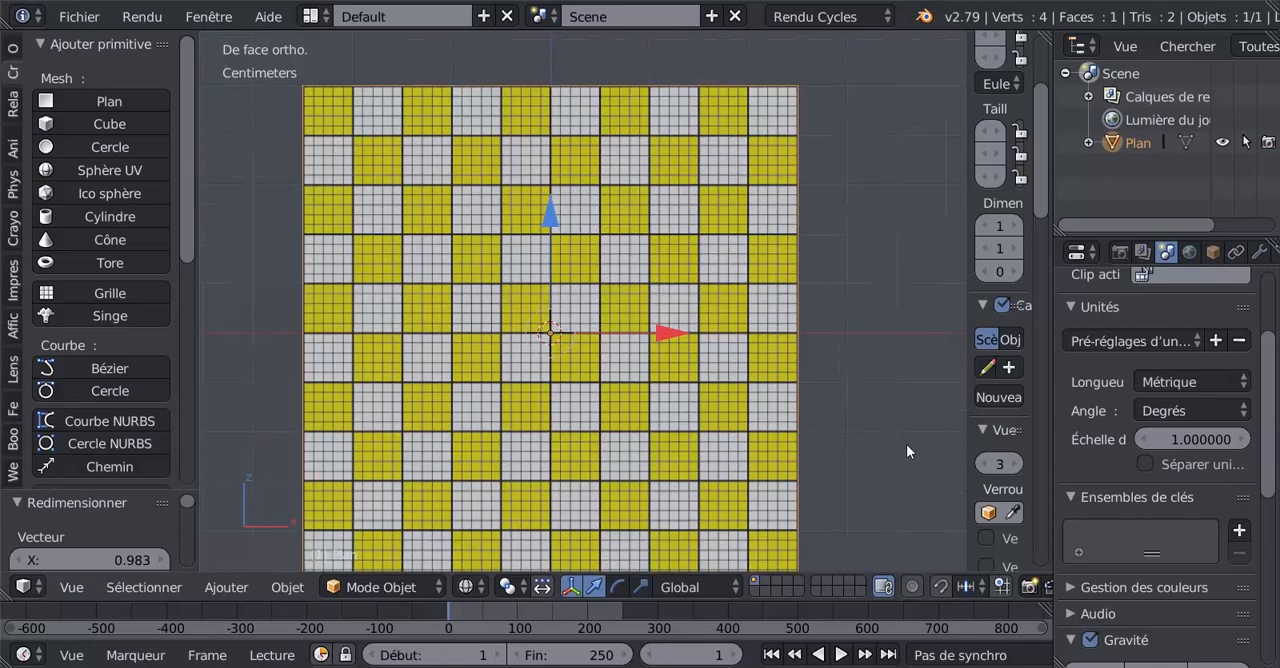
shift+middle_drag(906, 444, 888, 417)
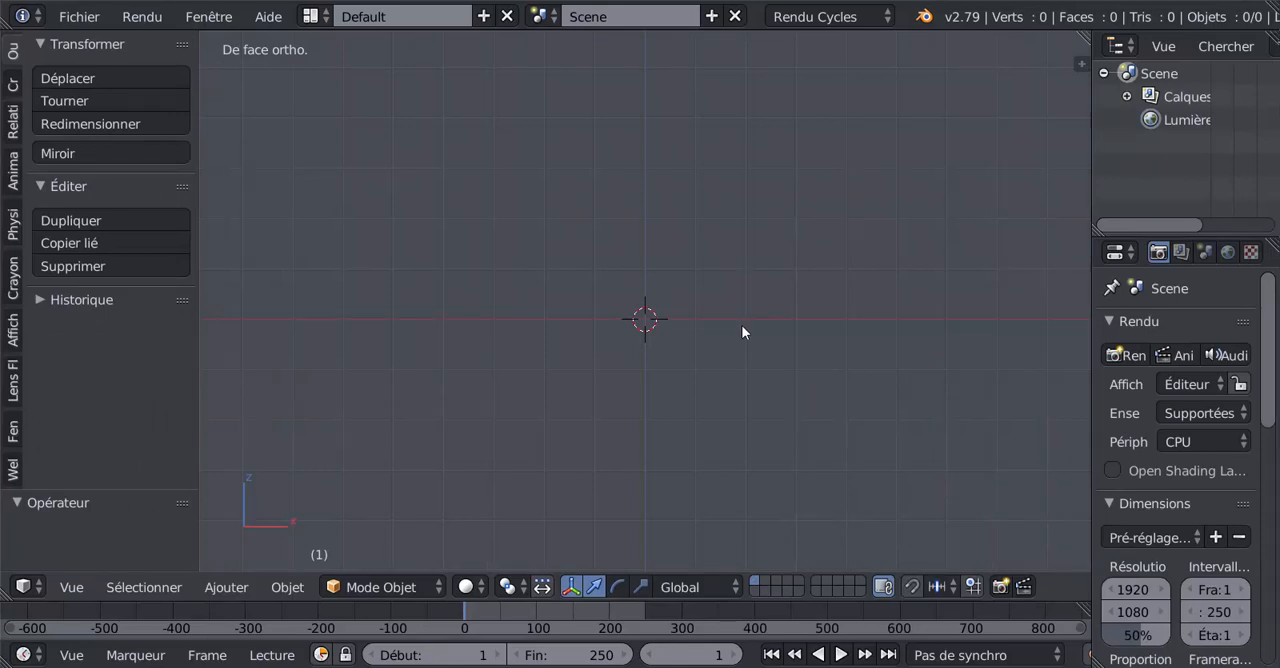
Step: Show the 3D view's properties and expand the enabled background images settings
key(n)
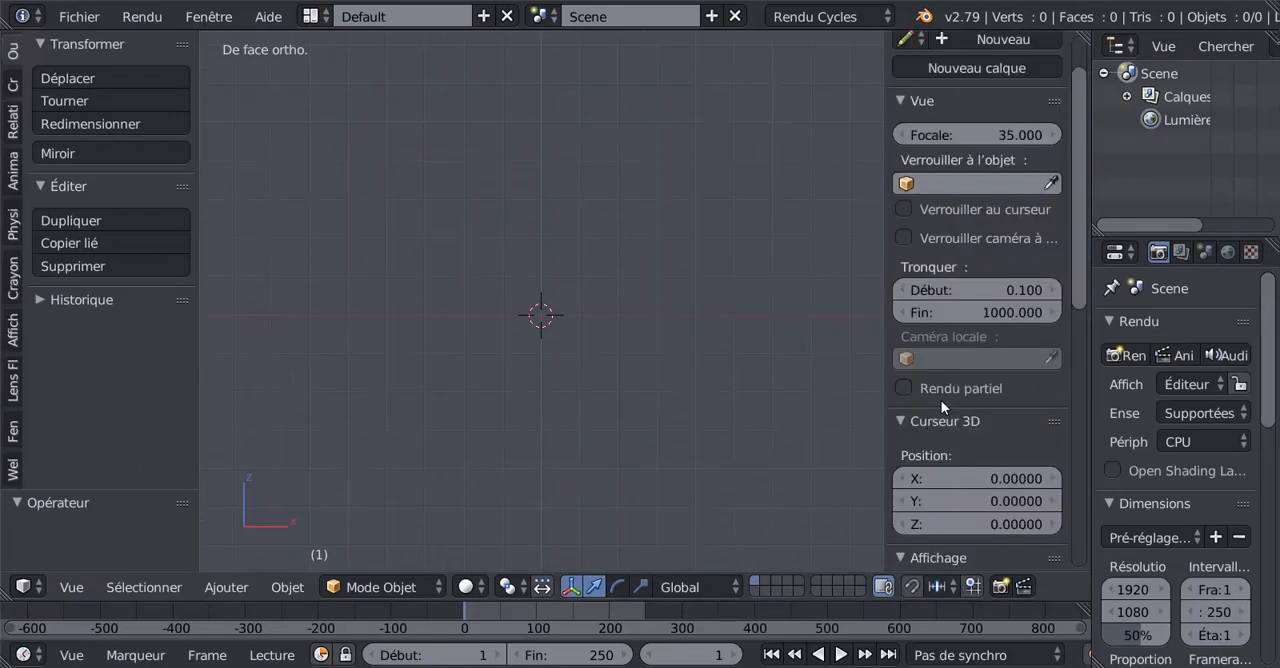
drag(1077, 296, 1088, 421)
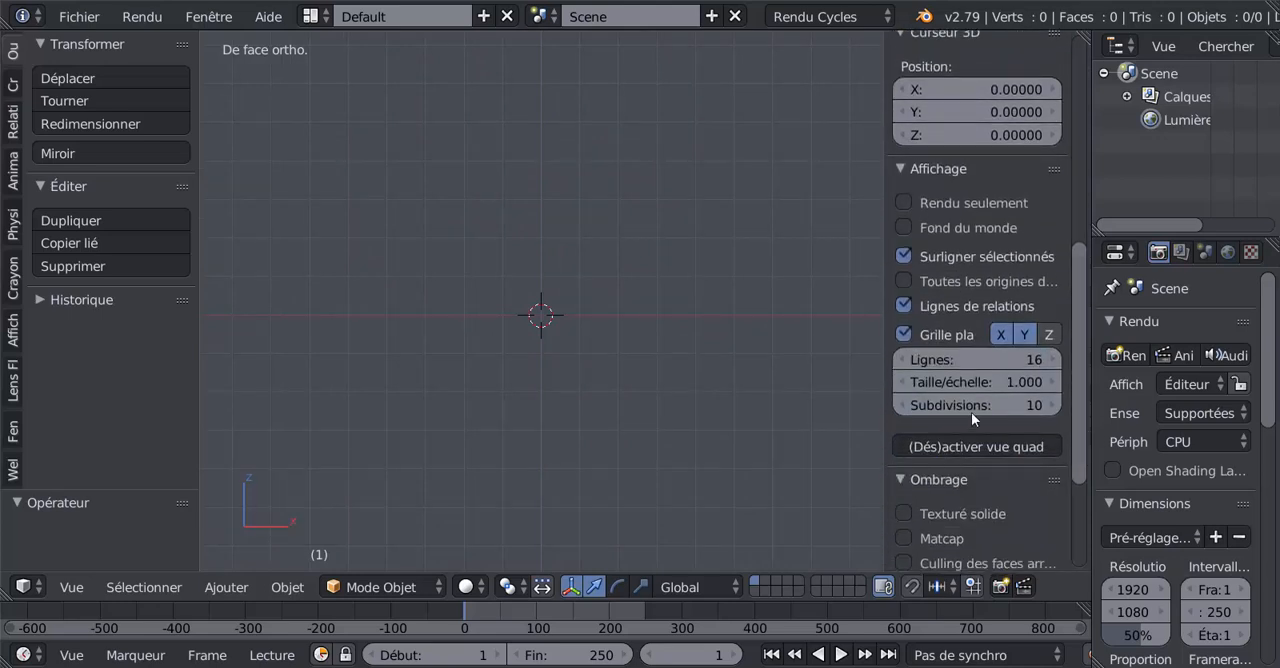
drag(884, 366, 792, 373)
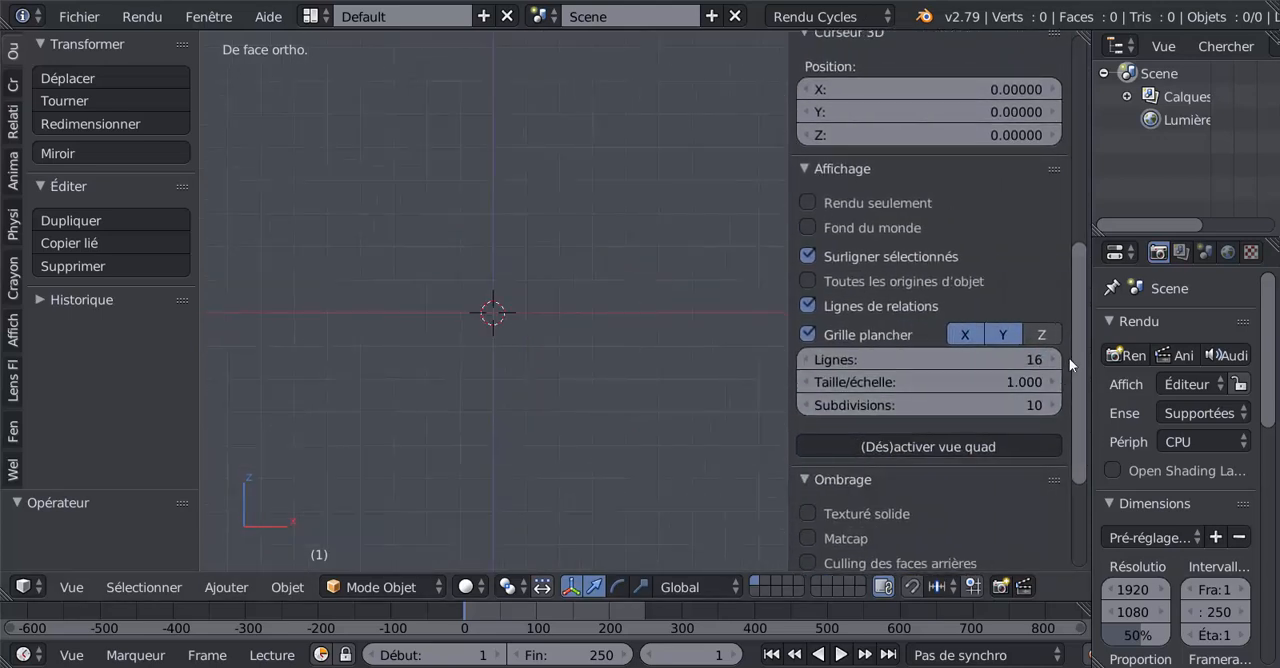
drag(1080, 388, 1101, 457)
scroll(826, 382, up, 6)
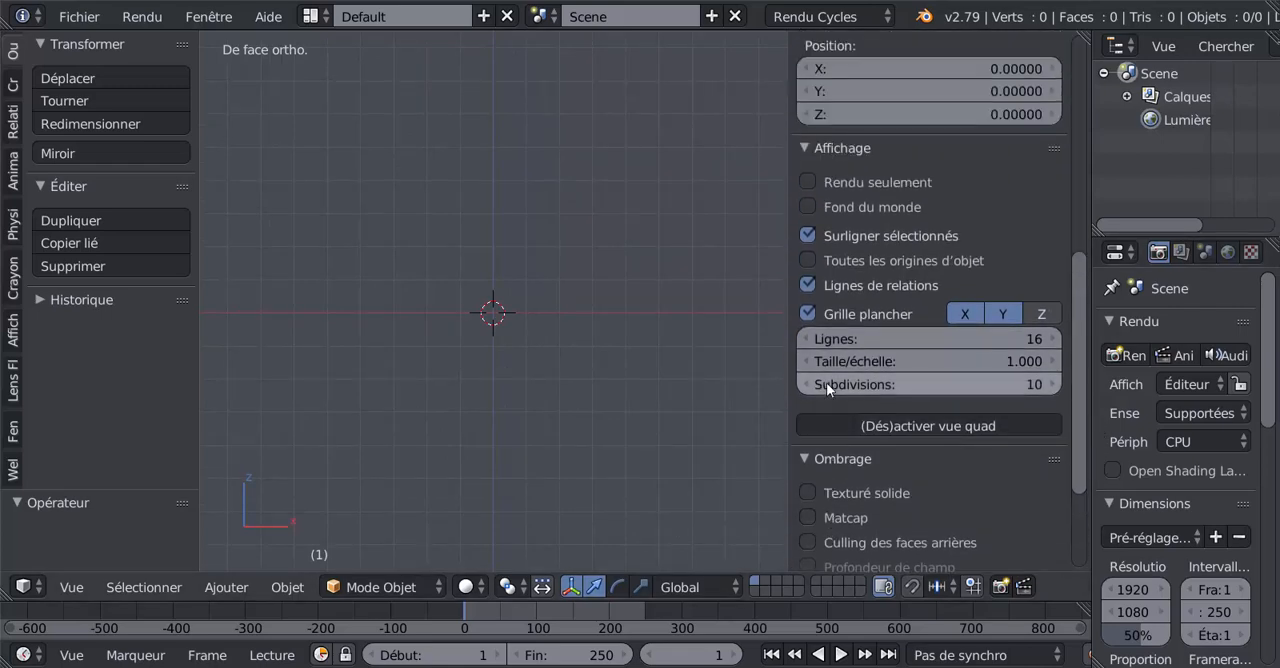
scroll(826, 382, up, 2)
scroll(826, 382, down, 9)
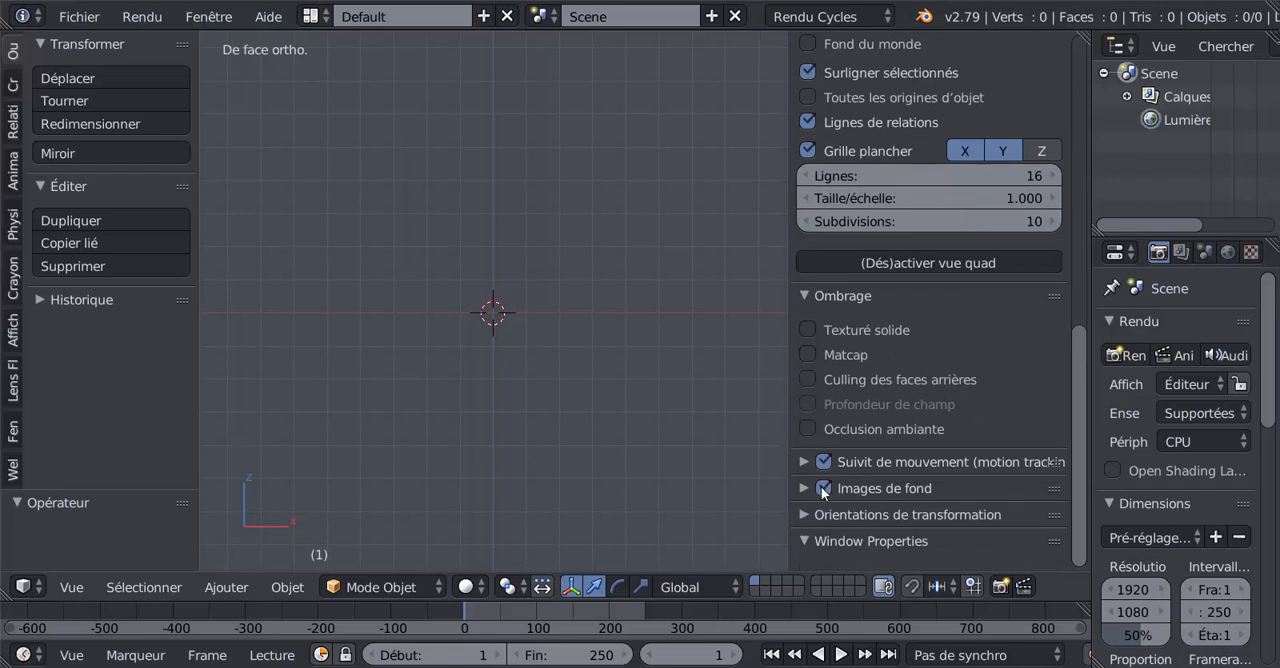
click(821, 487)
scroll(1073, 405, down, 1)
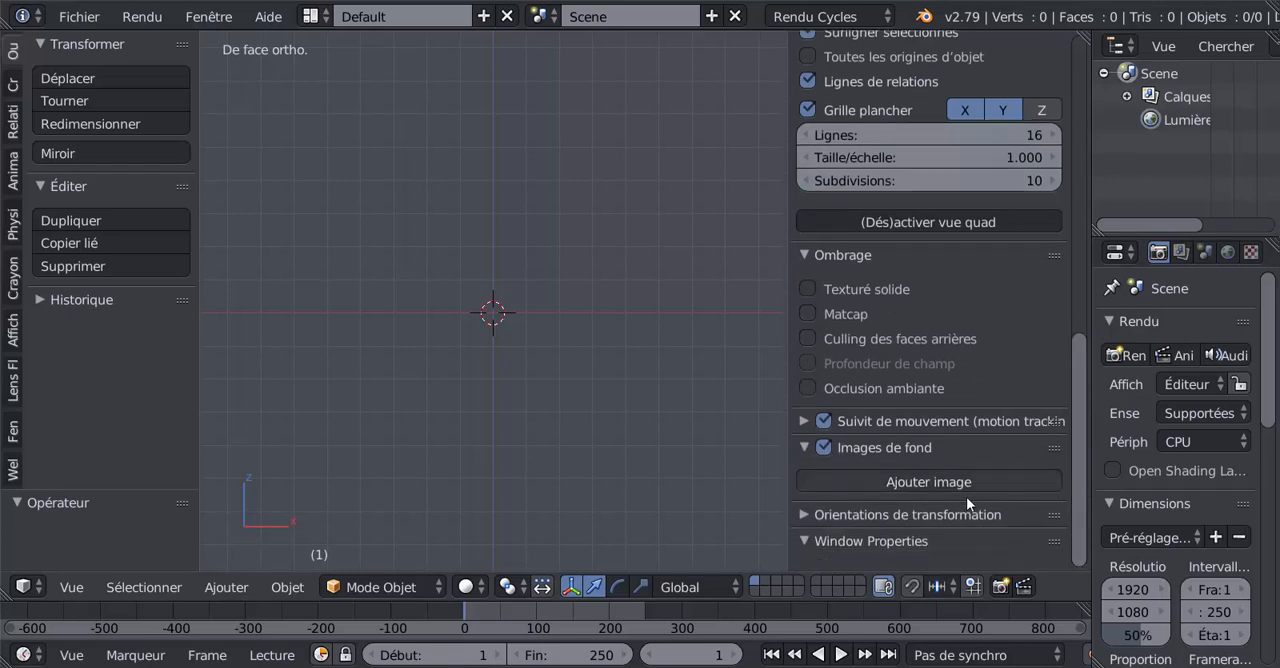
Step: Add a background image and load damier (1).png from the Desktop folder
click(933, 482)
scroll(1075, 381, down, 3)
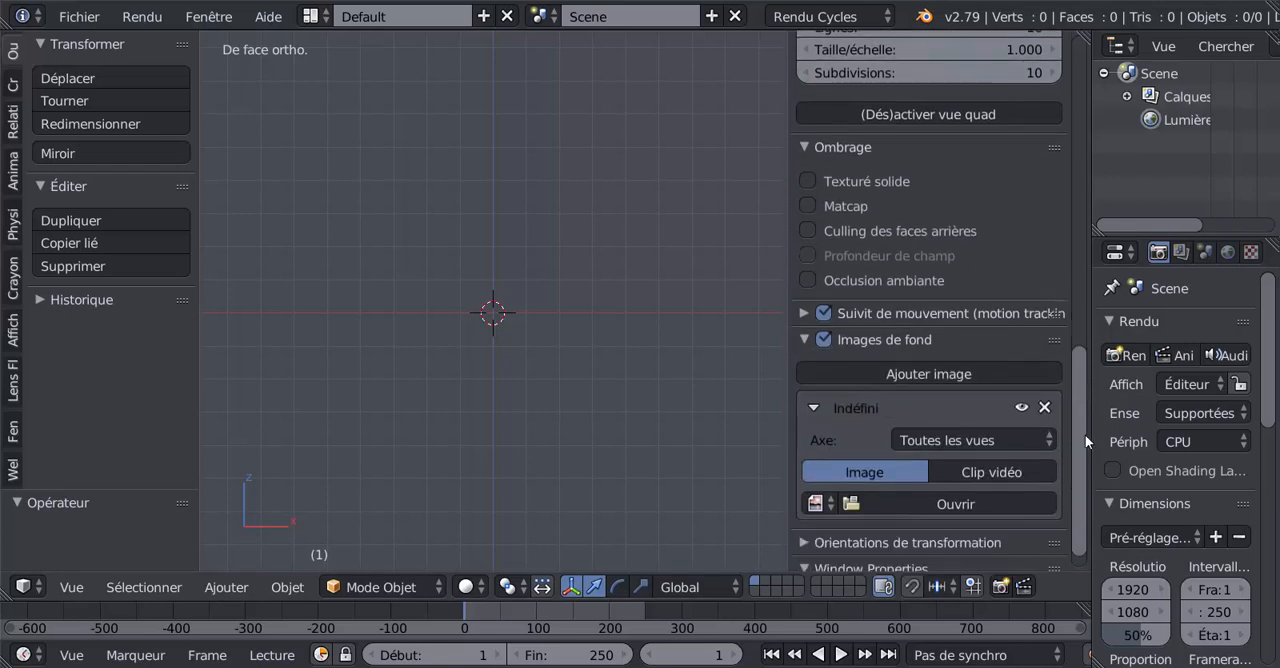
click(990, 468)
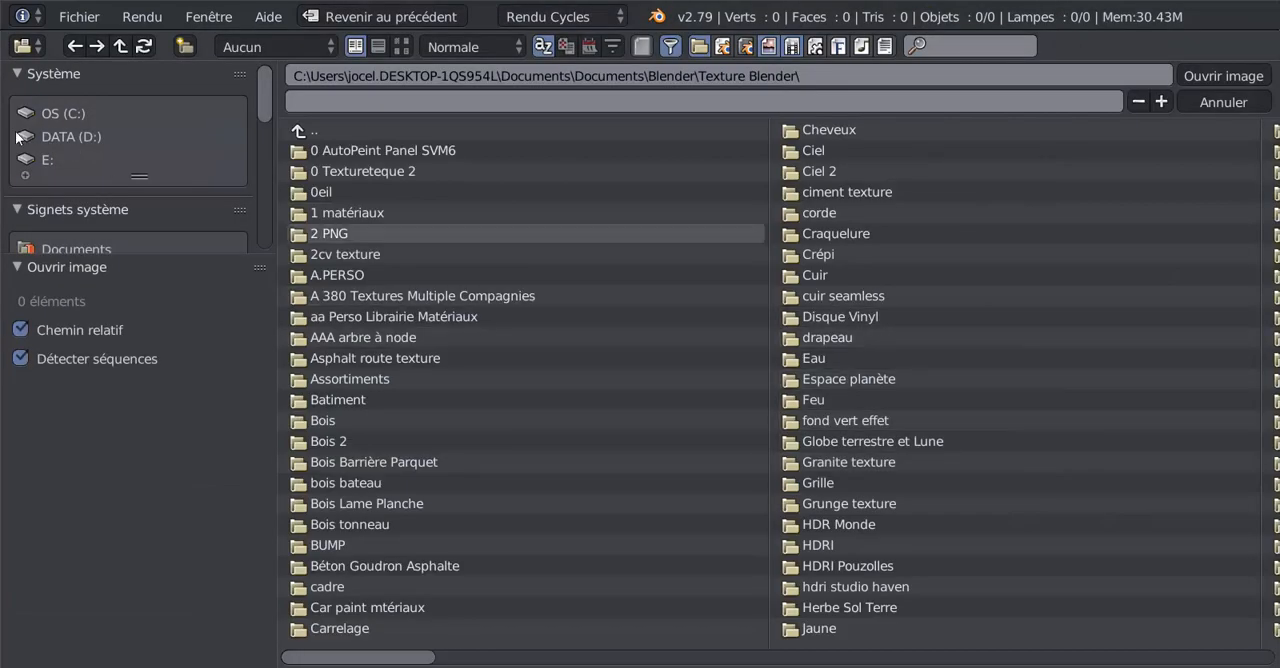
scroll(64, 140, down, 3)
click(64, 143)
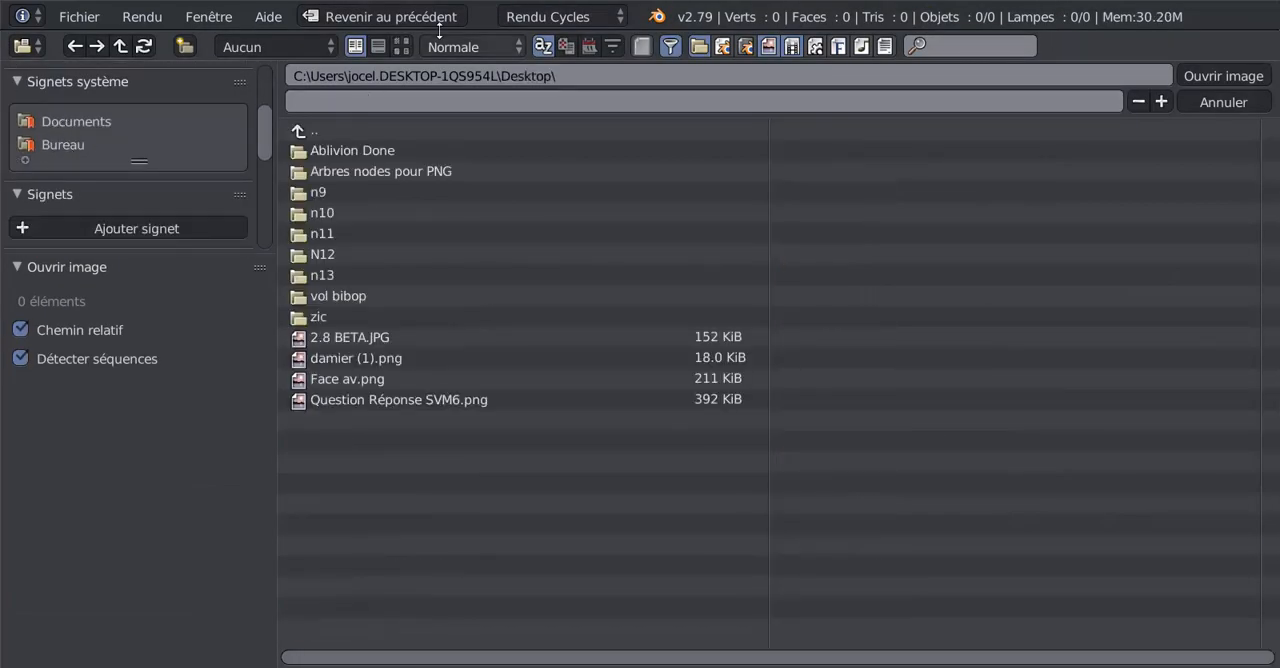
click(401, 46)
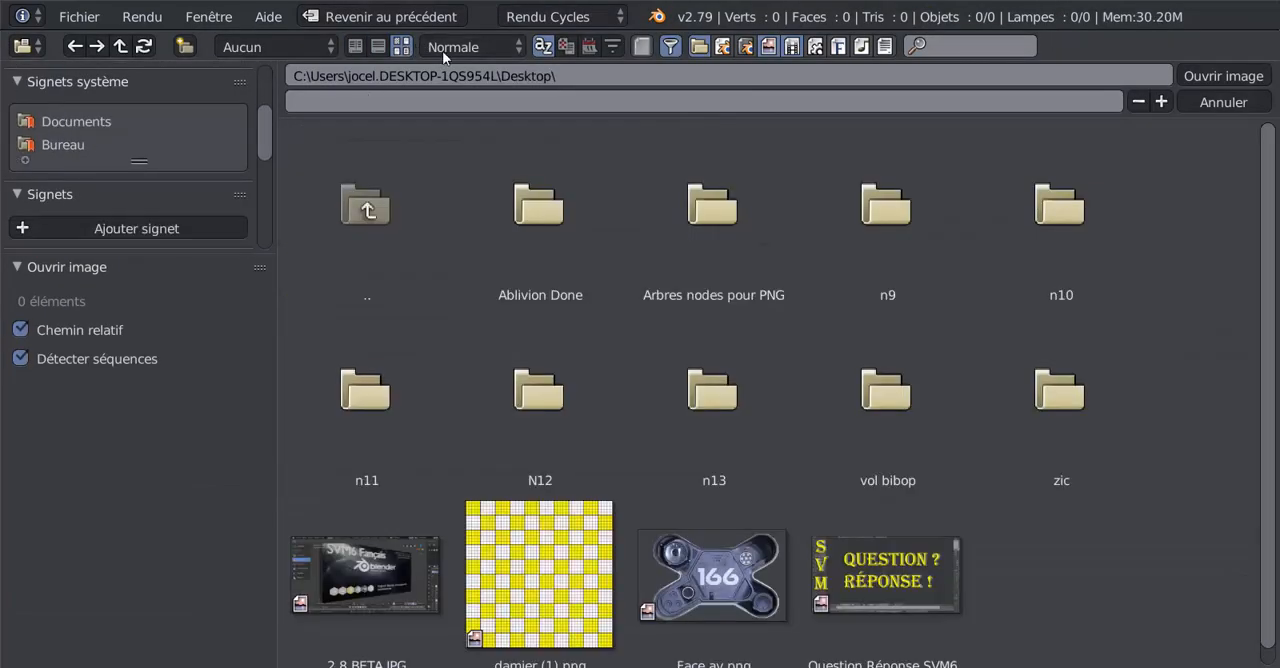
click(580, 571)
click(1208, 70)
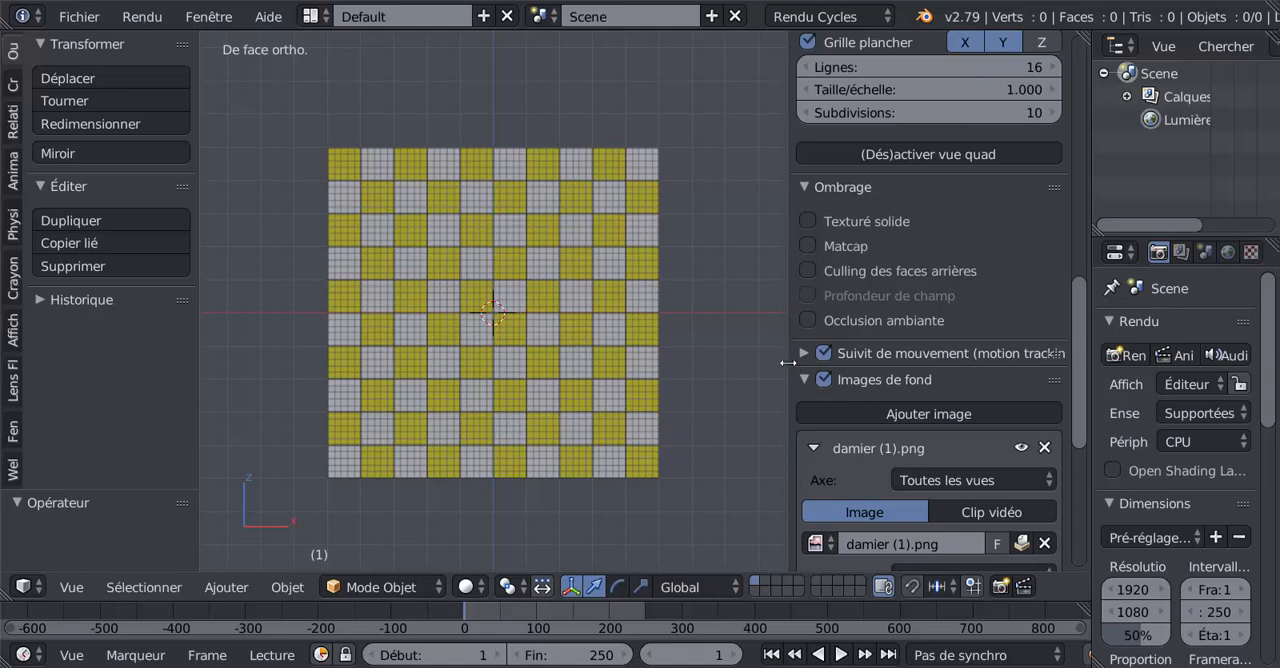
Step: Set the scene's length unit system to Métrique
drag(789, 361, 736, 364)
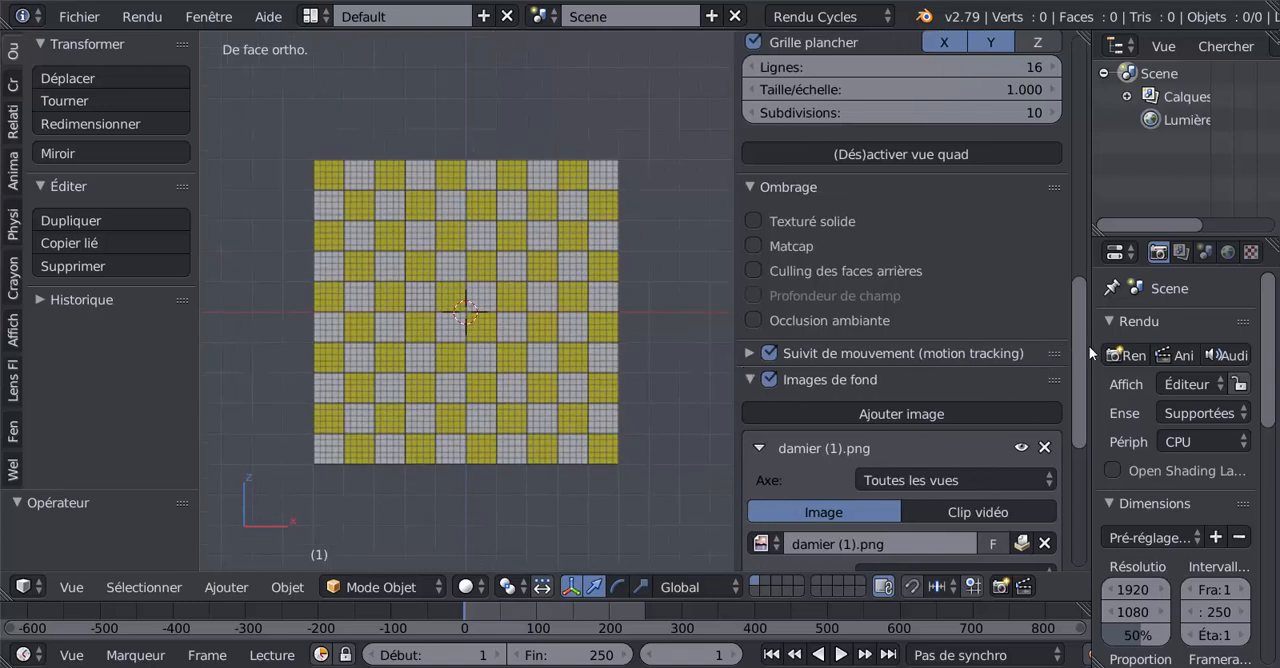
drag(1089, 346, 951, 346)
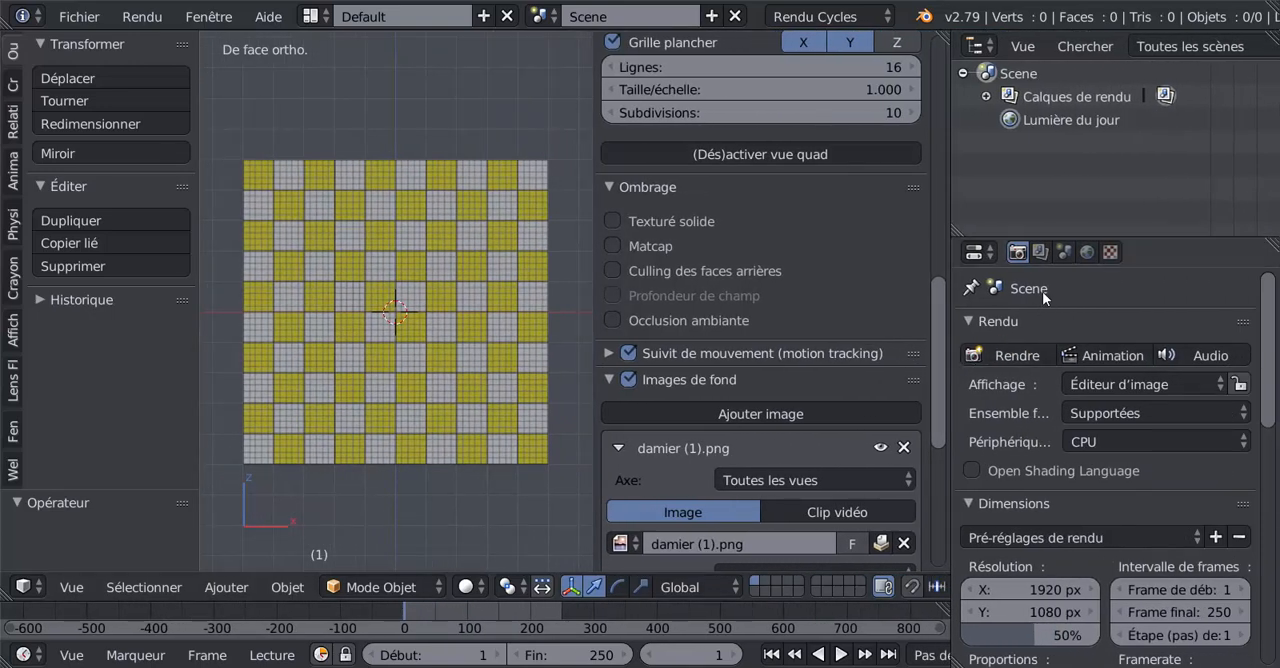
click(1064, 253)
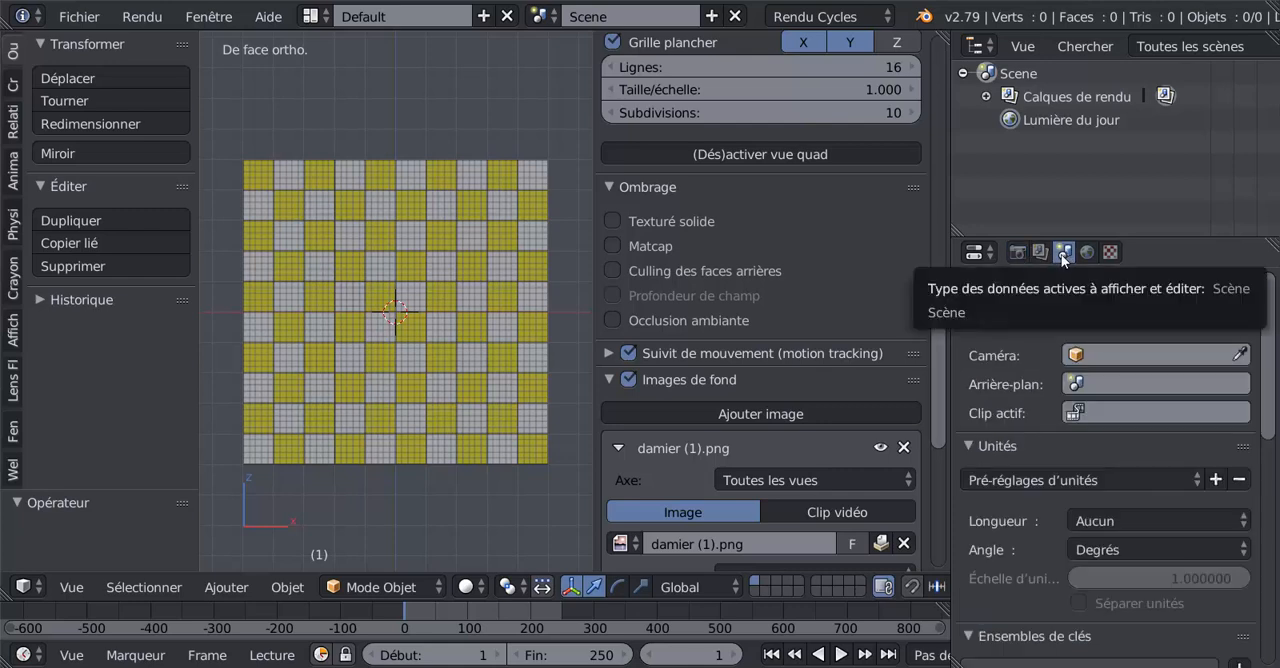
click(1116, 518)
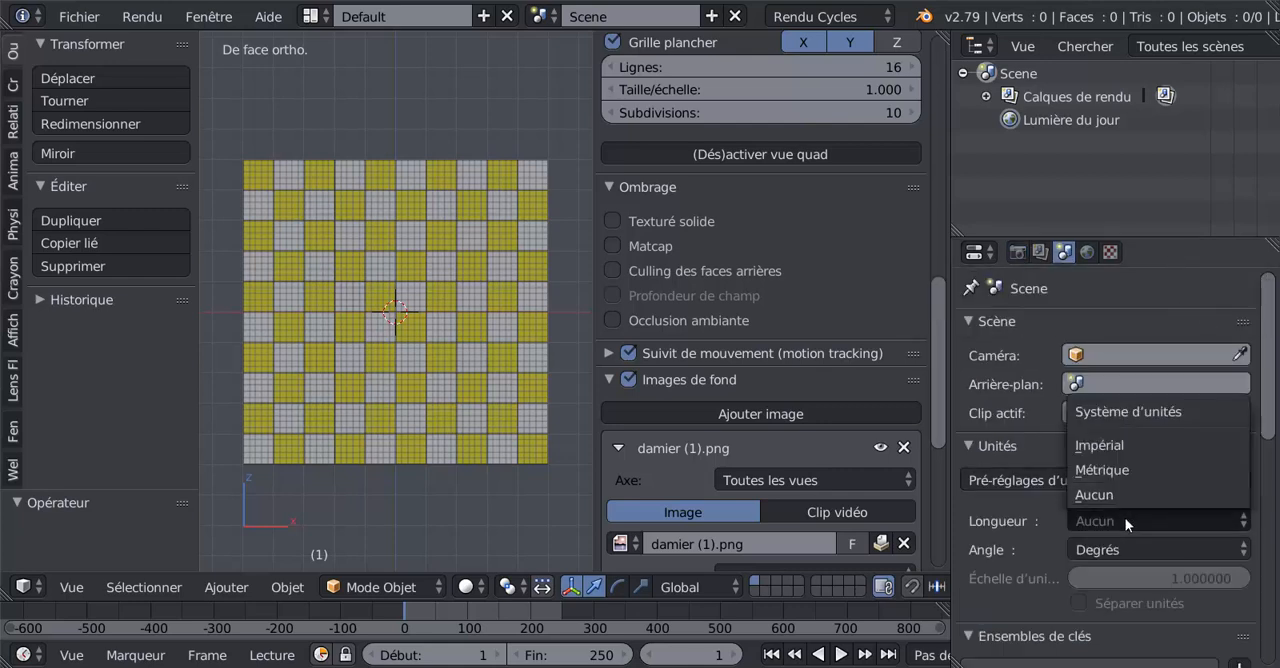
click(1140, 469)
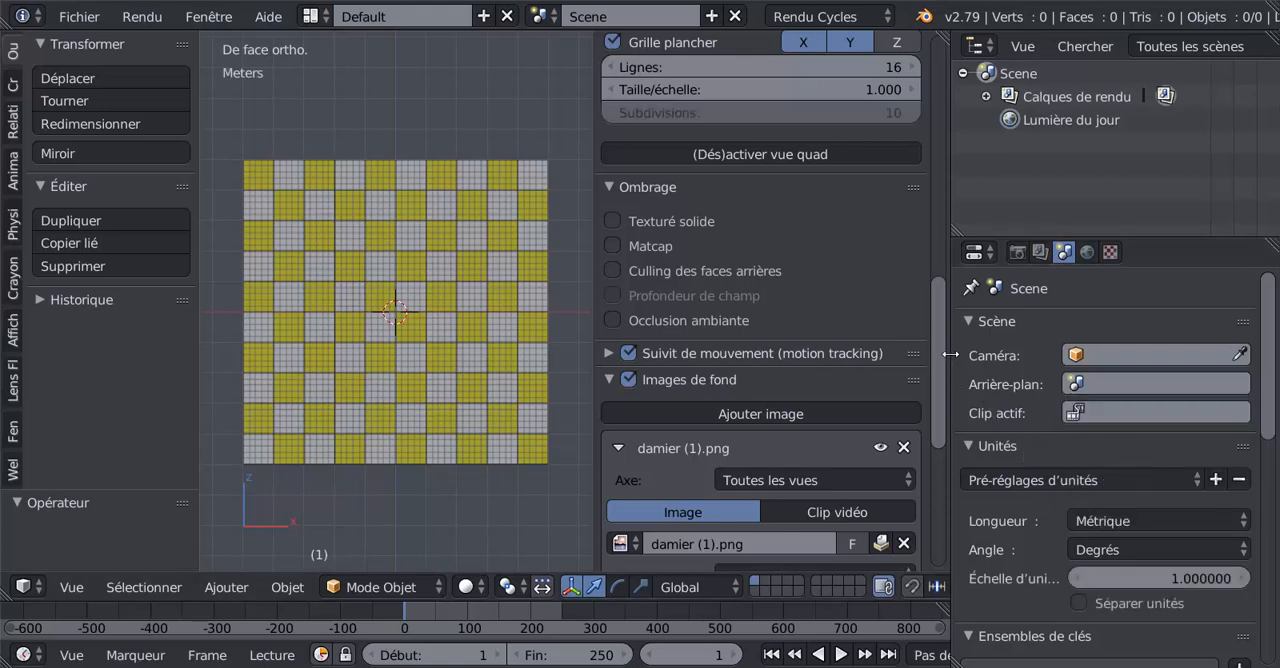
Step: Set the checkerboard background image's size to 10 cm
drag(949, 355, 1064, 348)
scroll(1065, 435, down, 4)
scroll(1065, 435, down, 5)
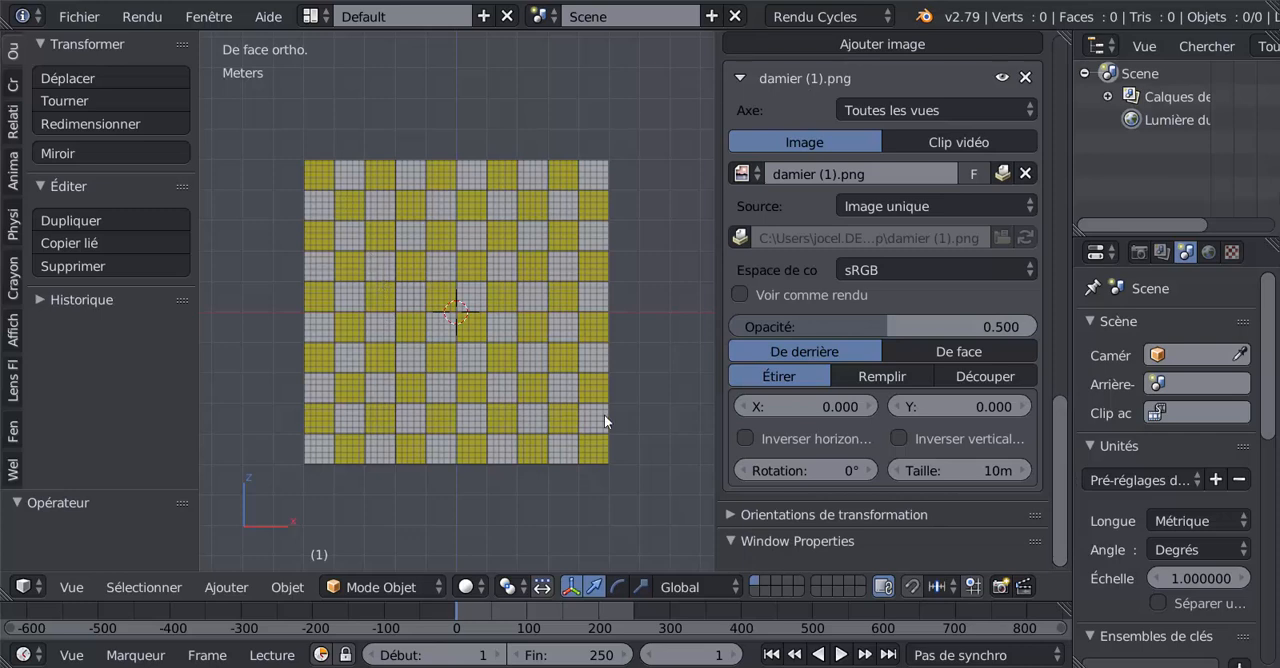
click(991, 471)
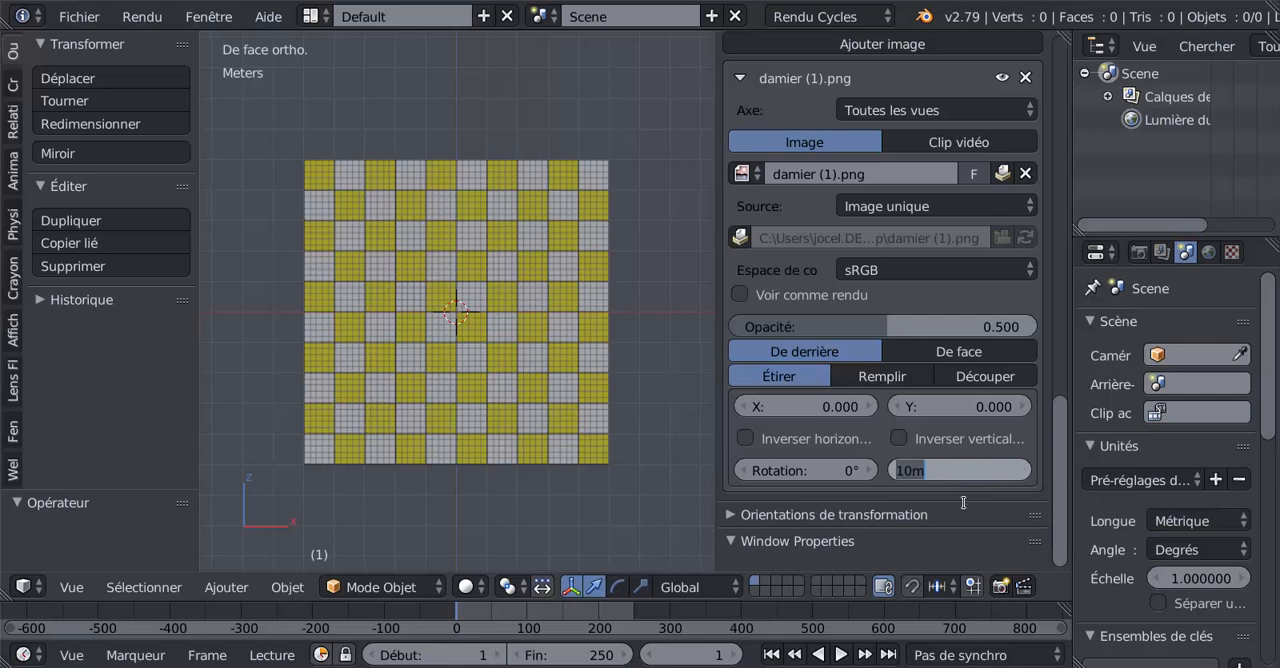
text(10 cm)
key(Return)
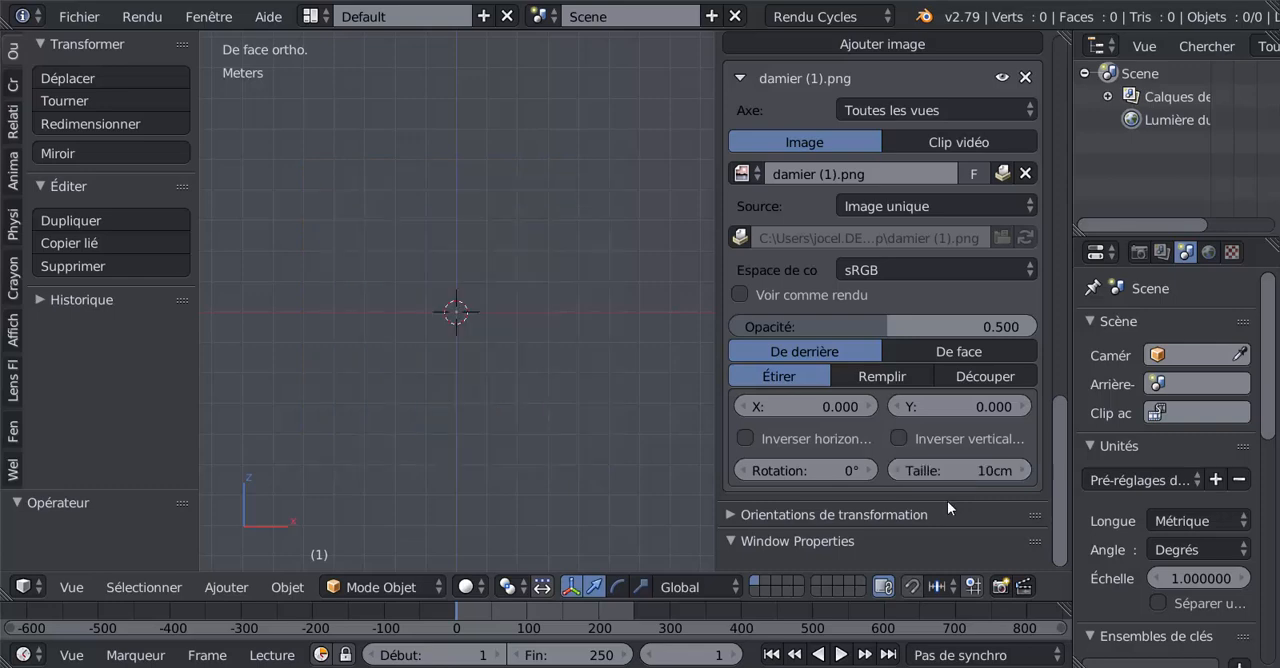
Step: Raise the checkerboard background image's opacity to about 0.718
scroll(637, 427, up, 5)
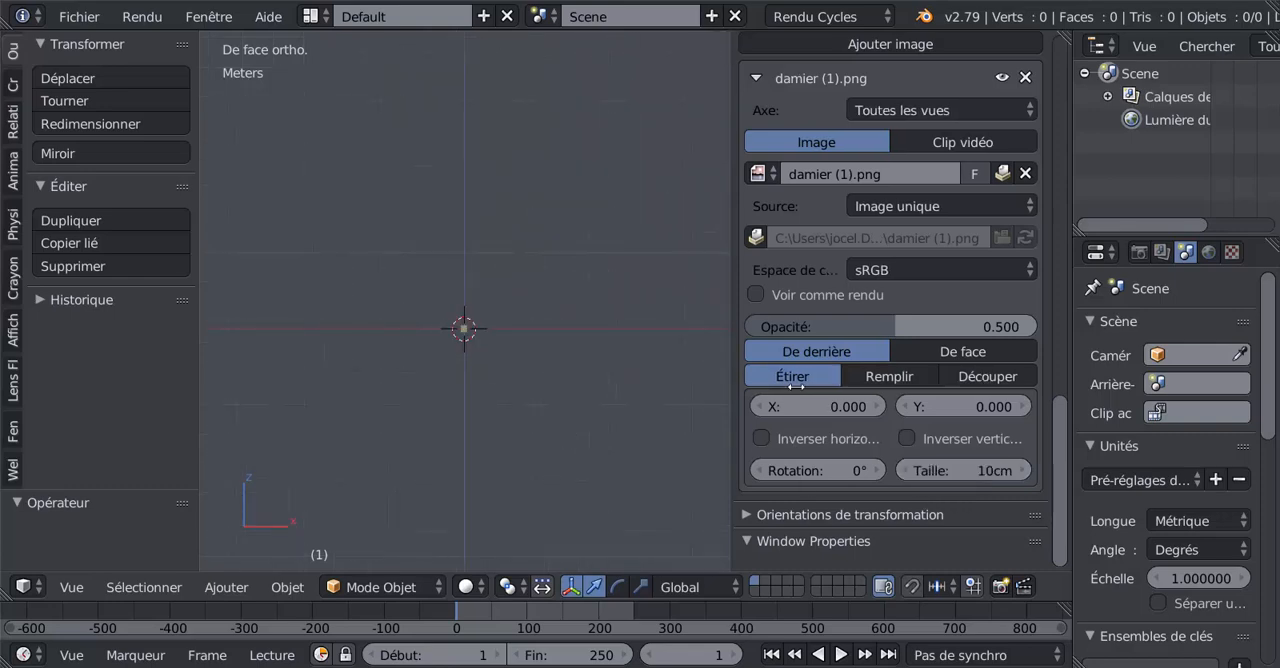
drag(716, 402, 862, 395)
scroll(735, 385, up, 8)
scroll(667, 265, up, 12)
shift+middle_drag(659, 434, 602, 490)
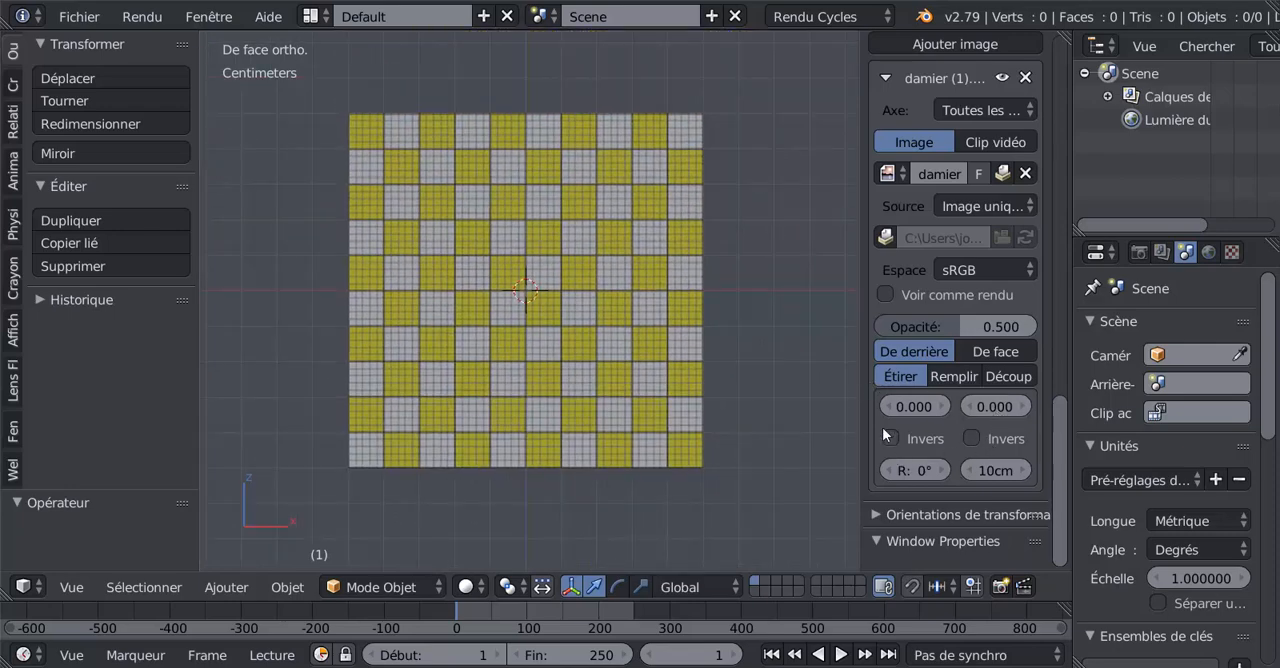
drag(861, 391, 782, 396)
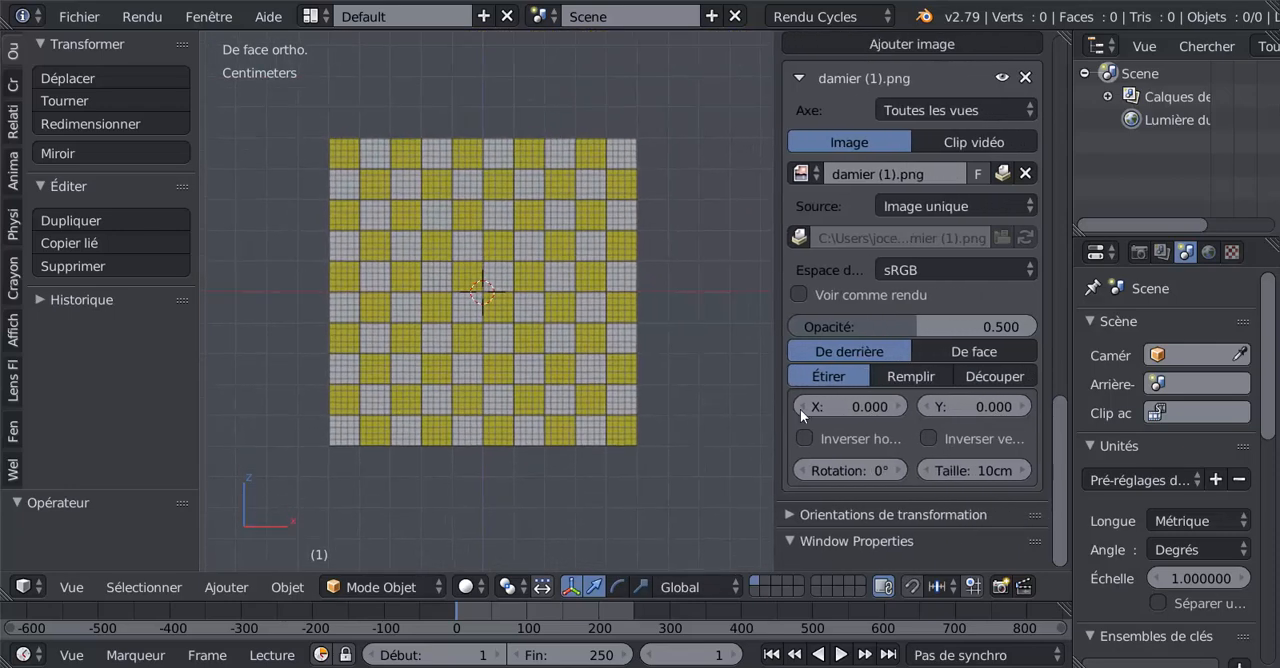
scroll(890, 430, up, 1)
drag(908, 361, 962, 361)
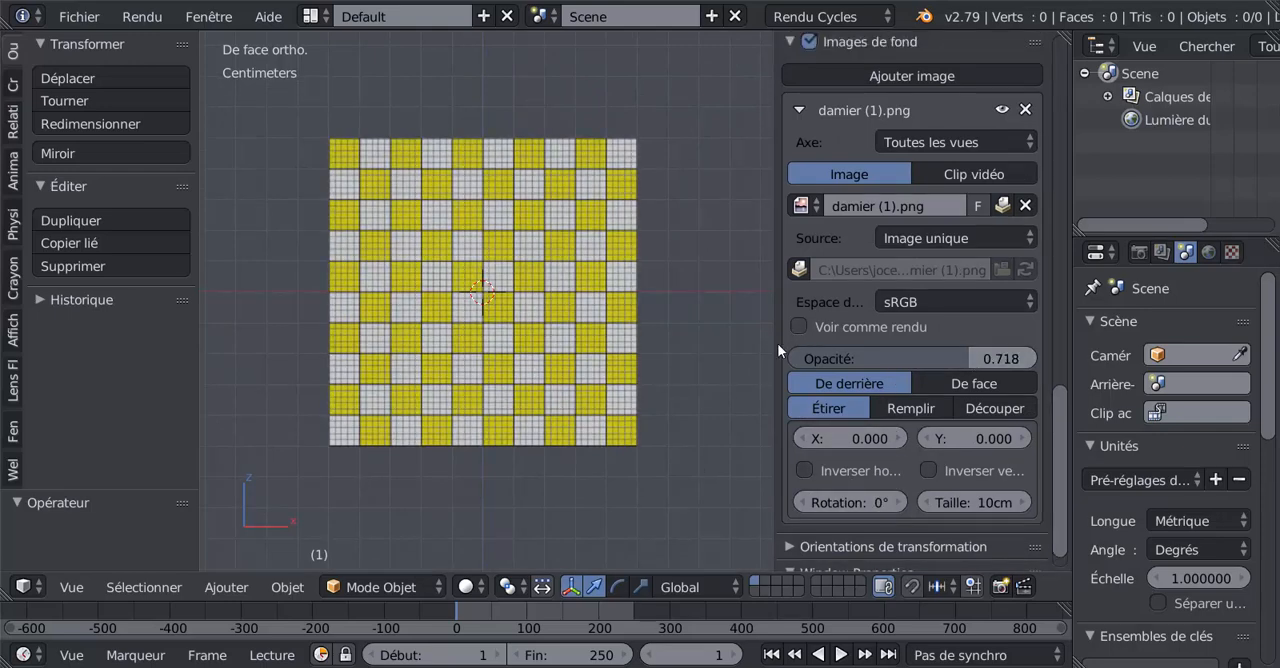
Step: Add a plane mesh at the centre of the checkerboard background image
drag(778, 346, 969, 341)
scroll(968, 335, up, 3)
shift+middle_drag(922, 330, 710, 490)
scroll(710, 490, down, 4)
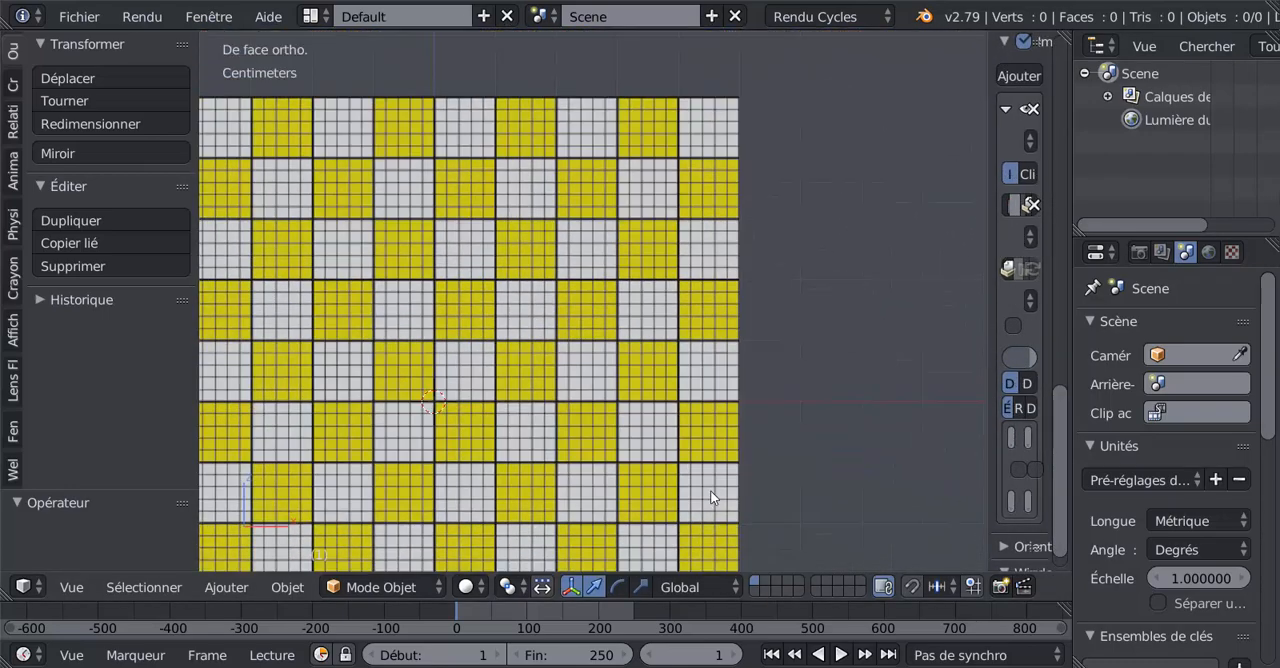
shift+middle_drag(759, 453, 850, 371)
scroll(796, 393, down, 1)
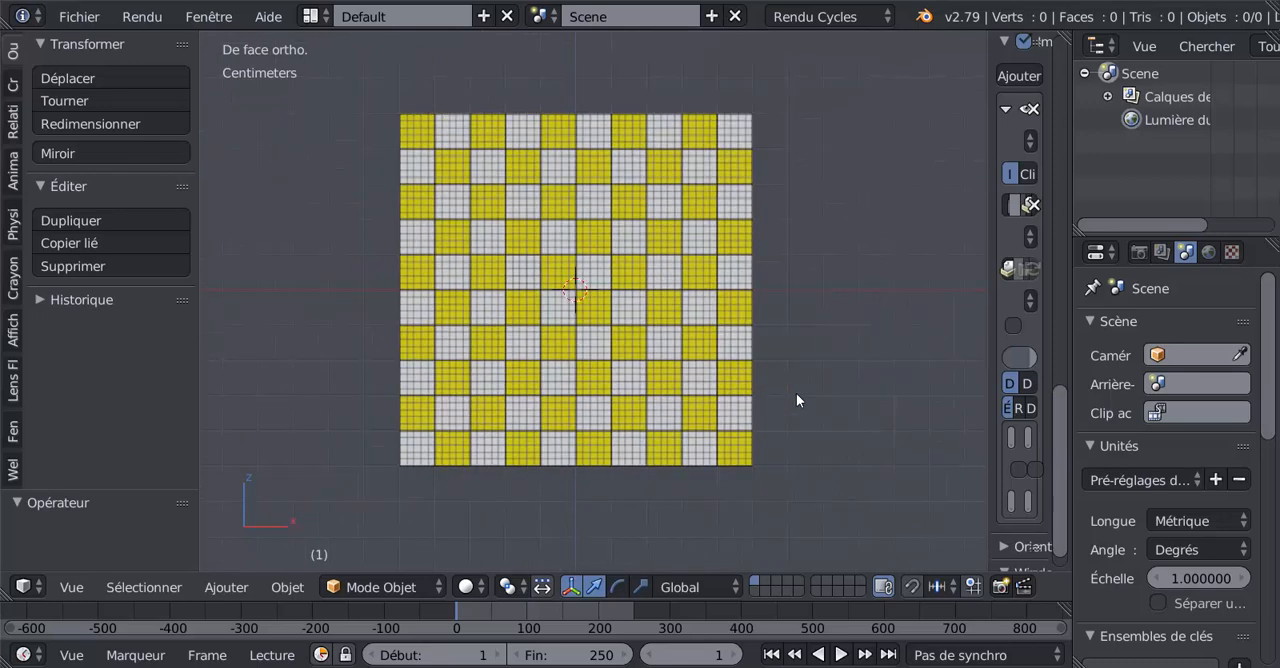
scroll(796, 393, up, 1)
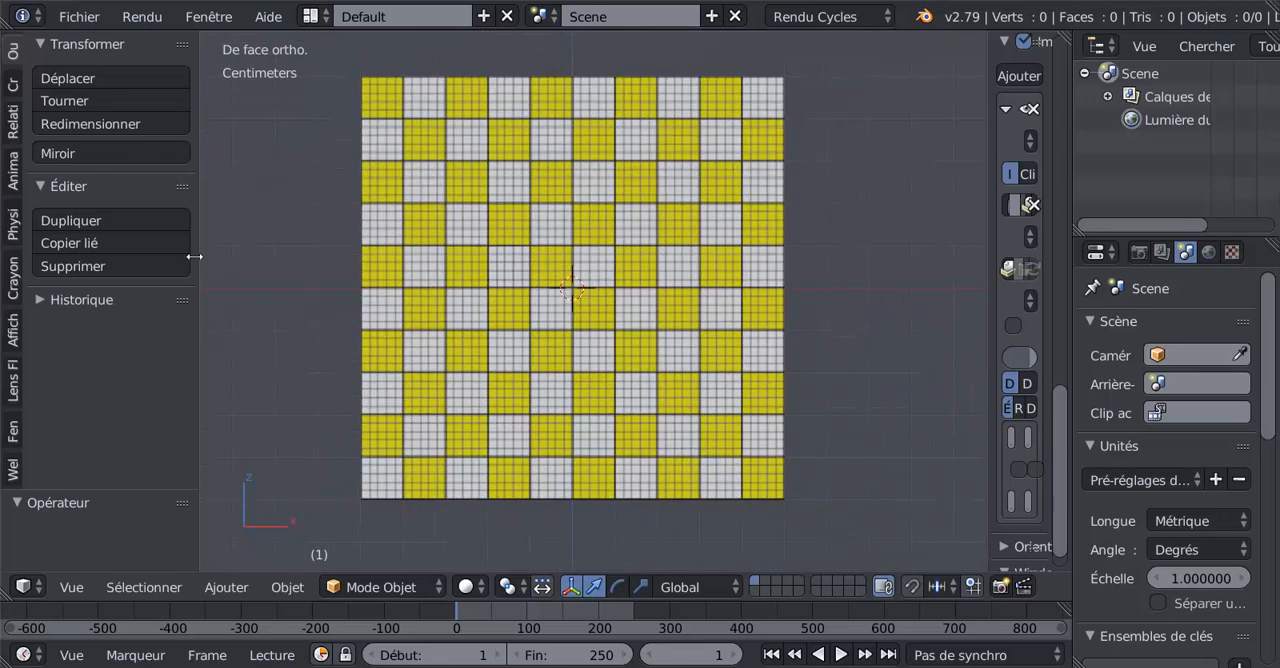
click(10, 88)
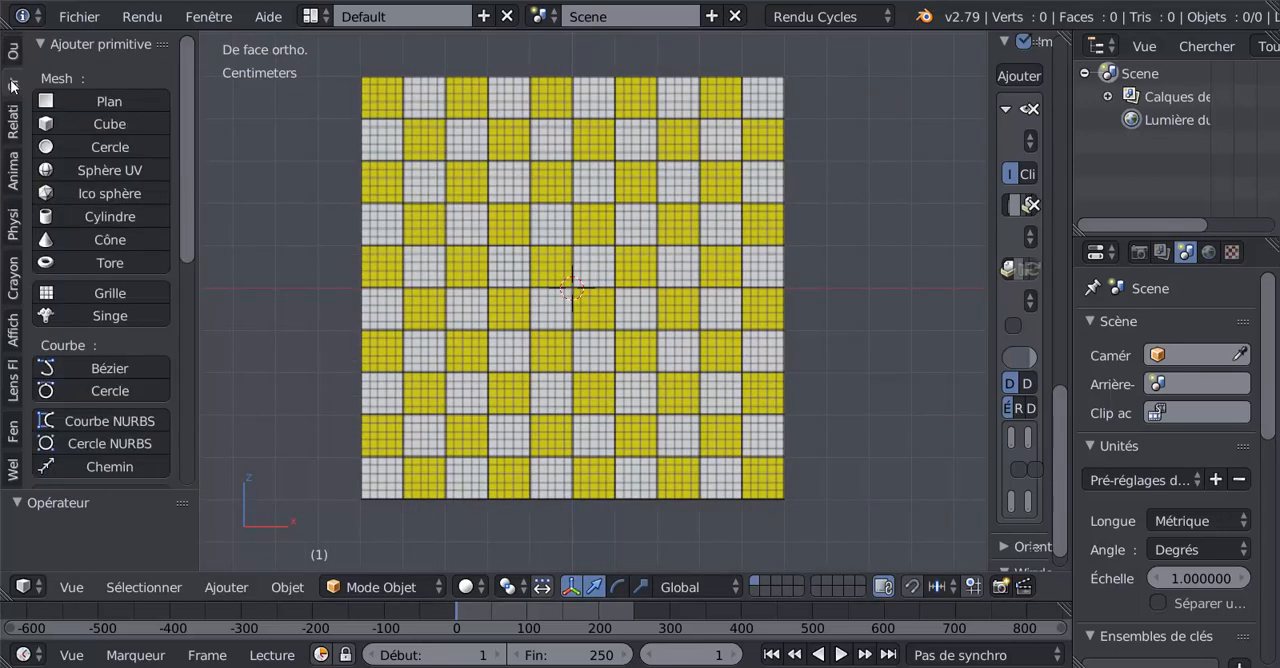
click(72, 102)
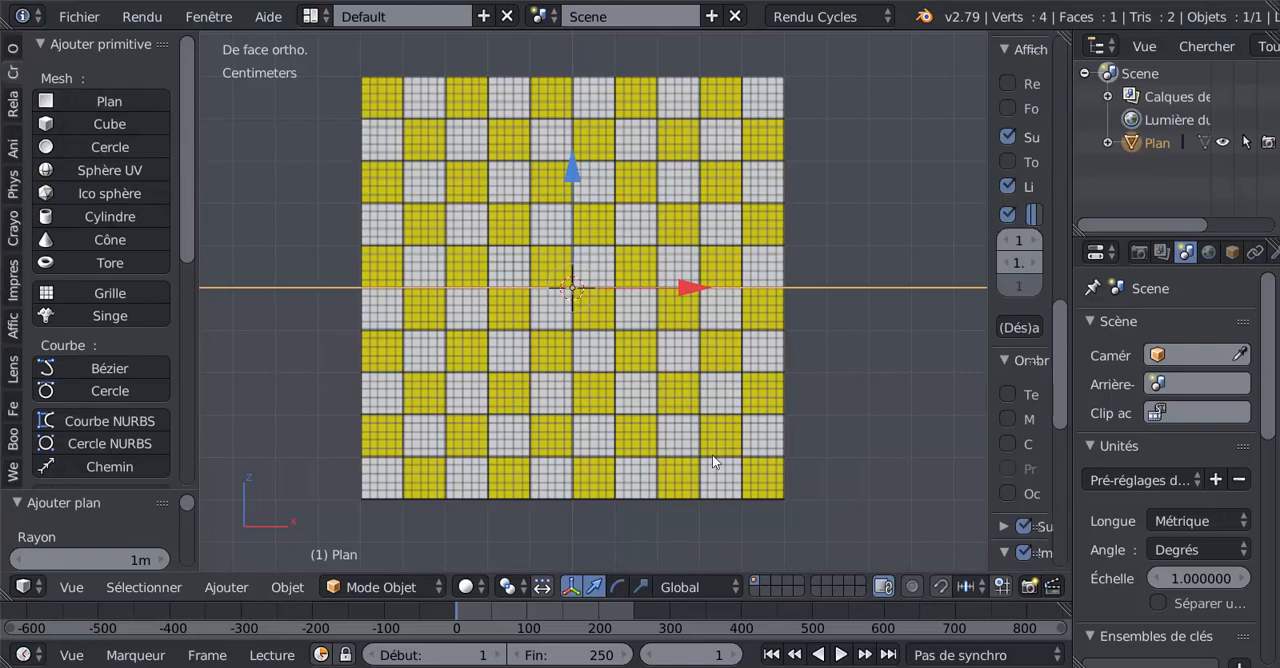
Step: Set the viewport shading to Fil de fer and look at the plane from the top orthographic view
click(466, 587)
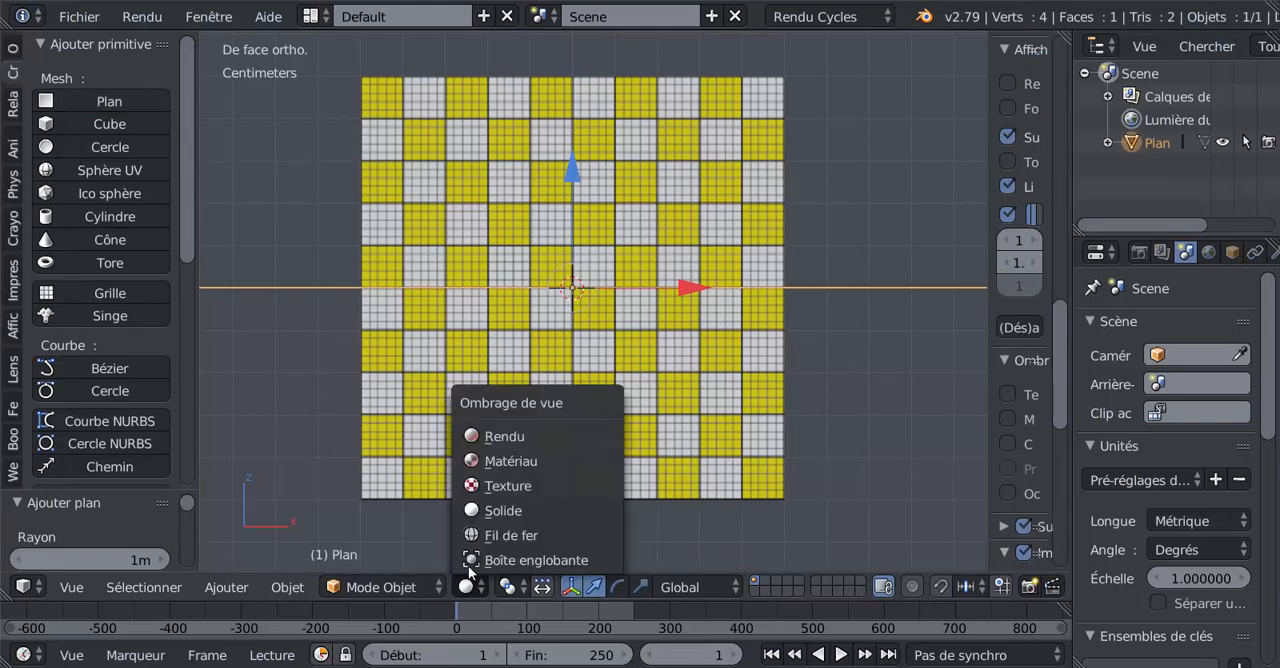
click(474, 537)
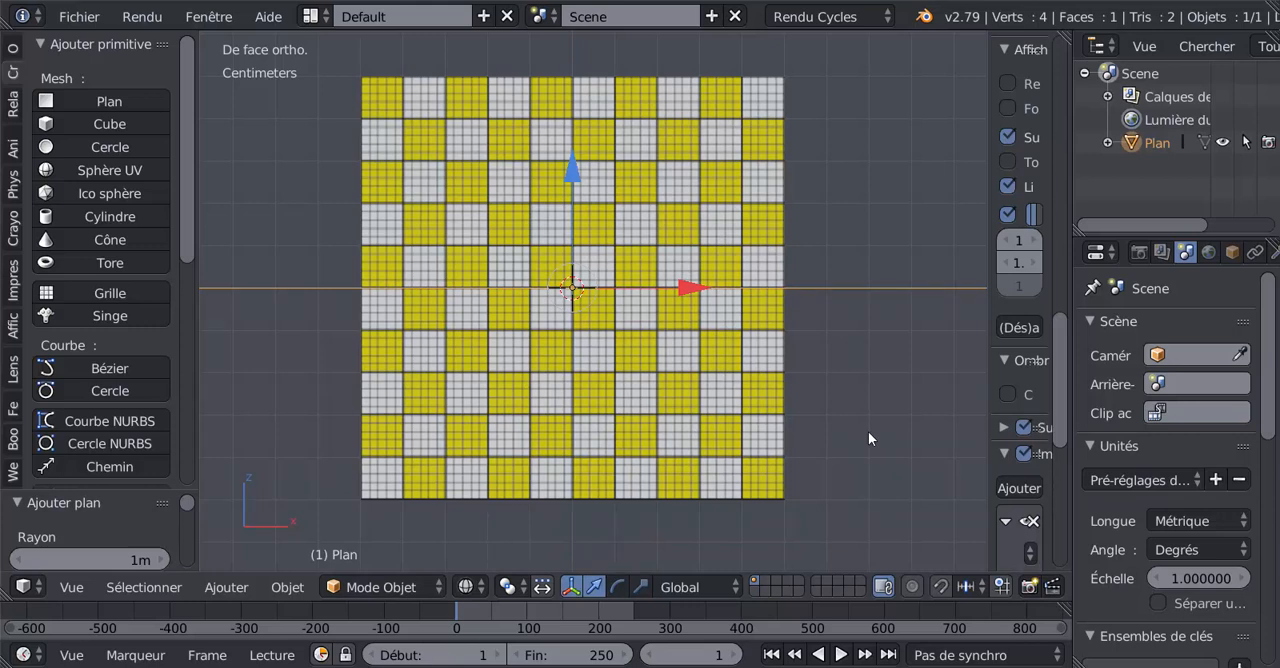
key(KP_7)
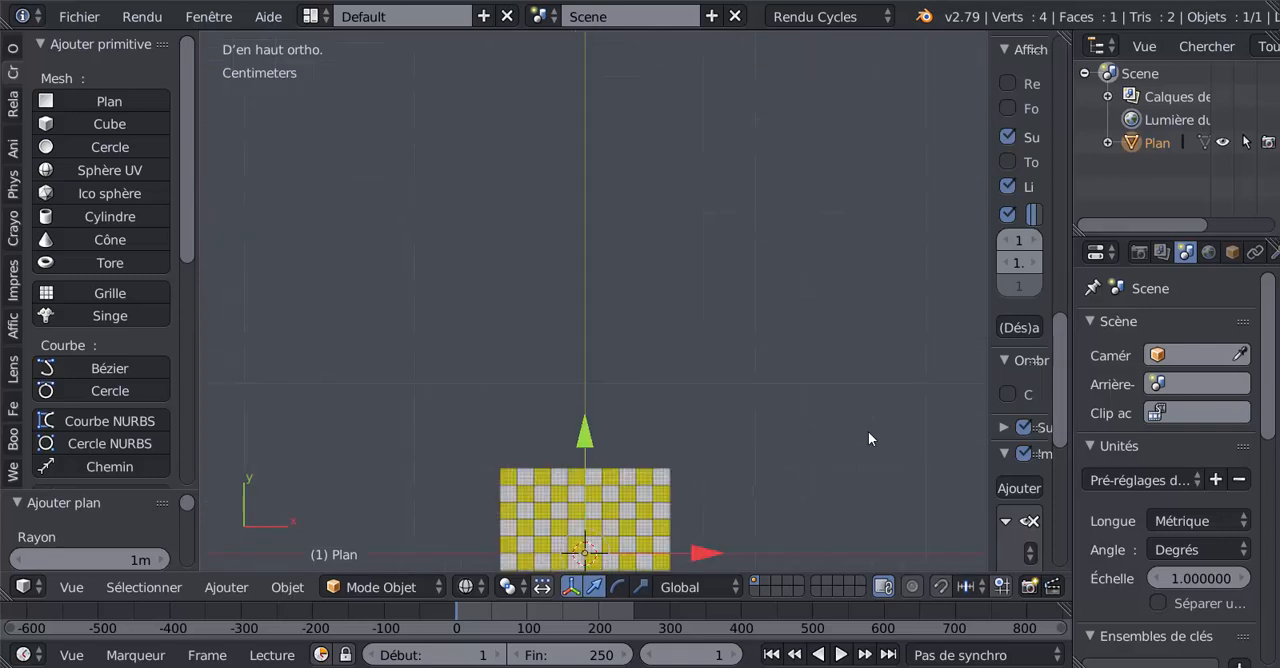
Step: Restore the top orthographic view and centre the checkerboard background image in it
middle_drag(780, 460, 769, 359)
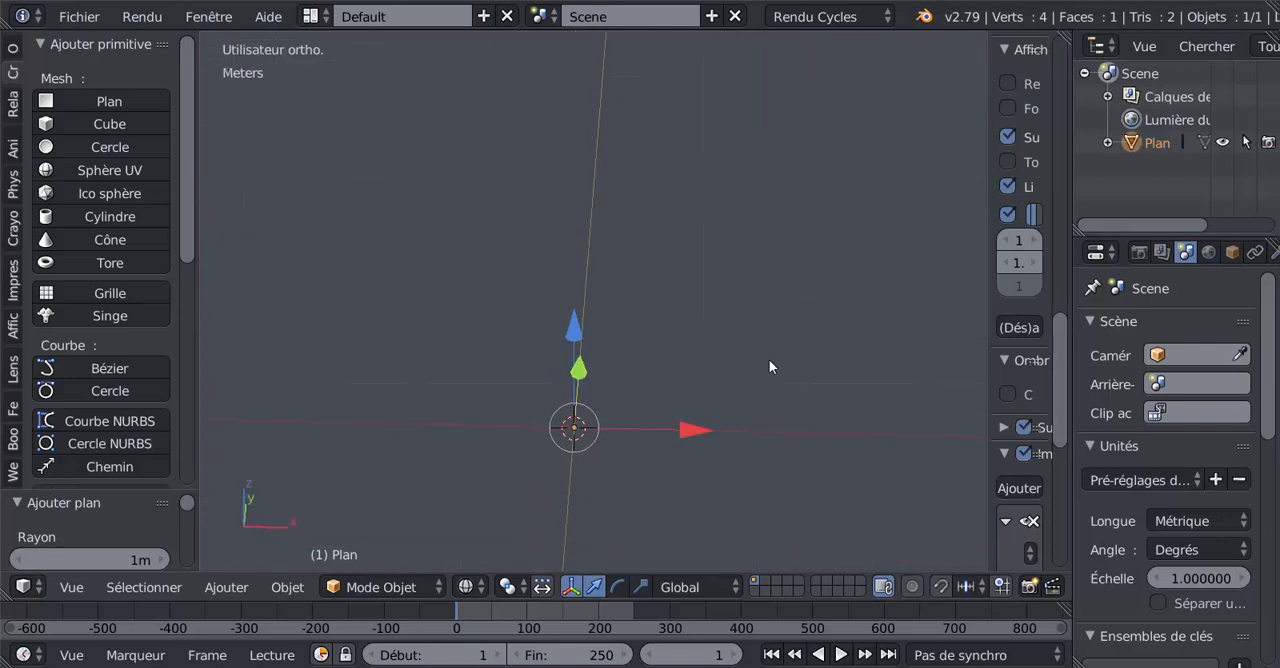
key(KP_7)
shift+middle_drag(845, 439, 850, 215)
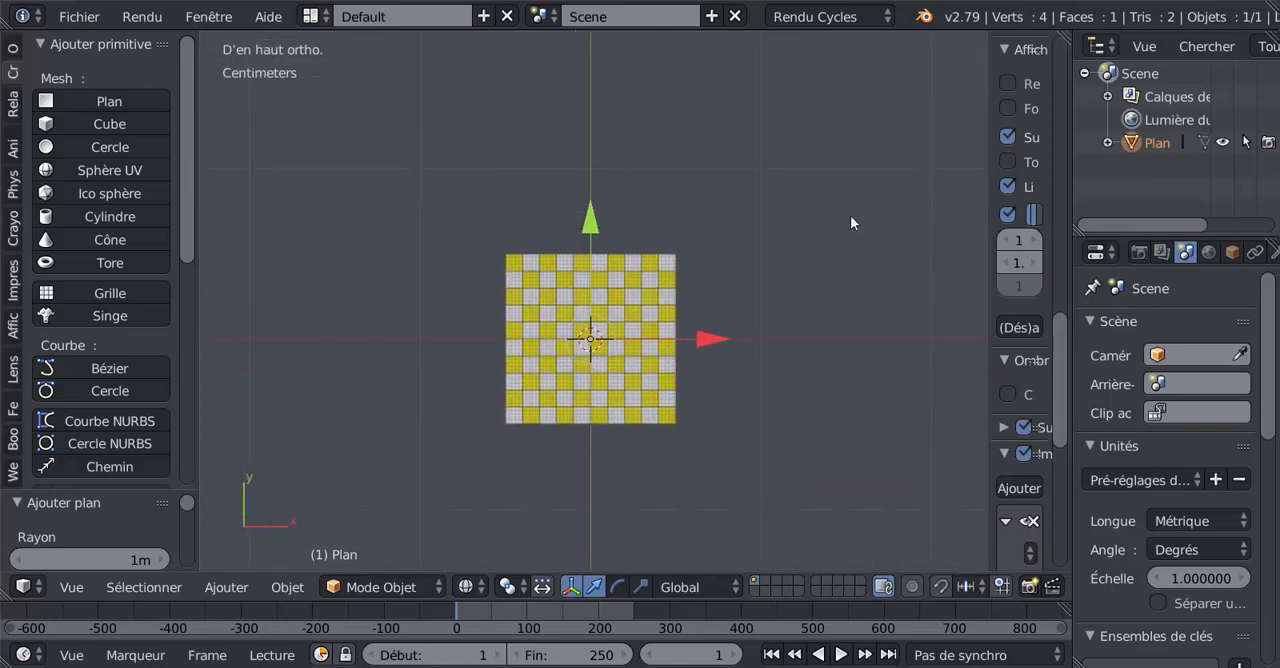
scroll(824, 235, up, 4)
scroll(824, 235, down, 6)
scroll(824, 235, down, 4)
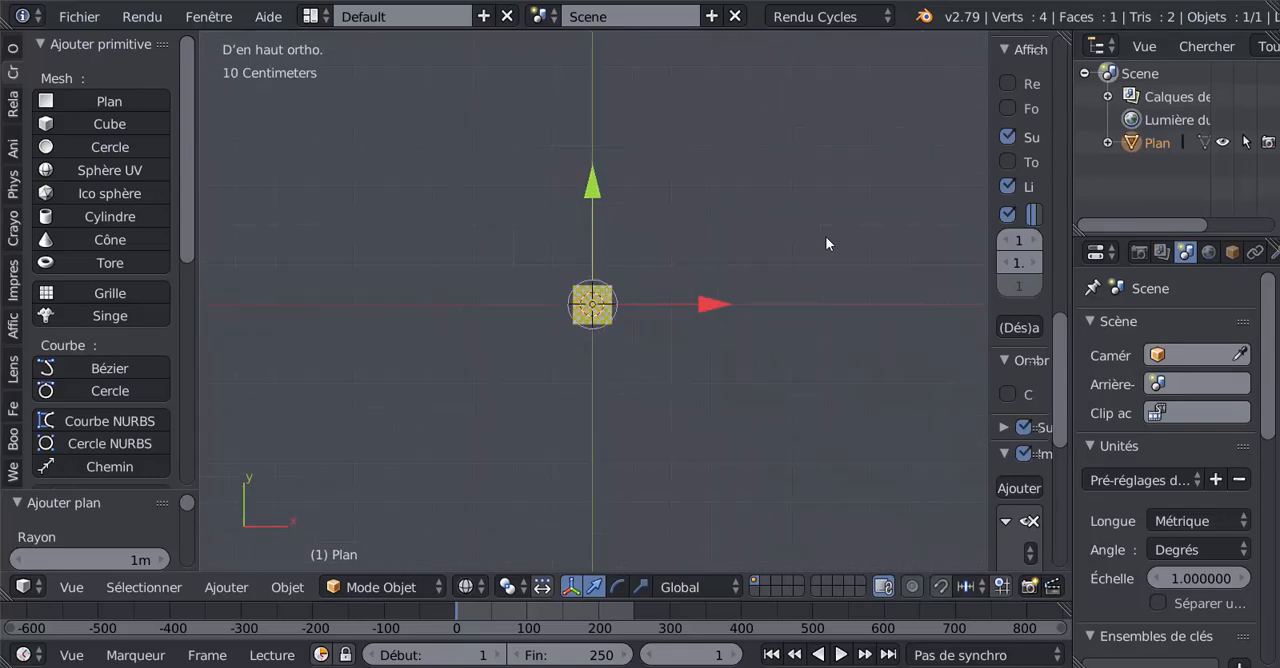
scroll(825, 236, up, 6)
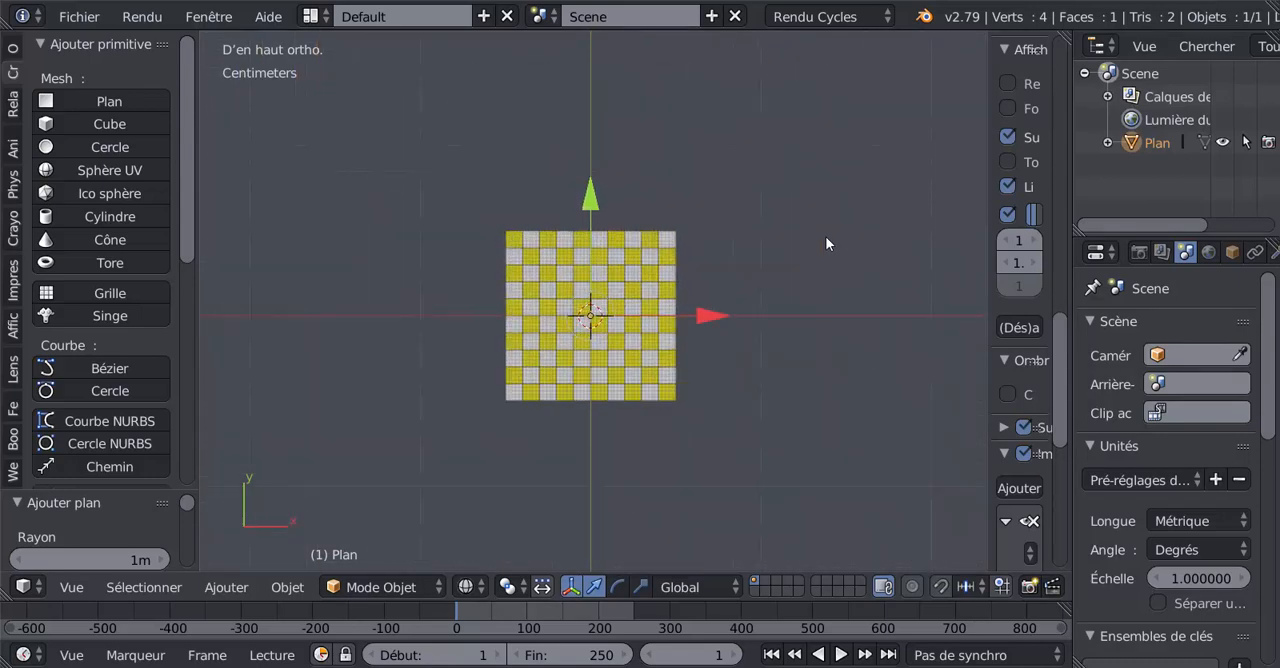
Step: Set the plane's X and Y dimensions to 10 cm each
drag(988, 229, 845, 243)
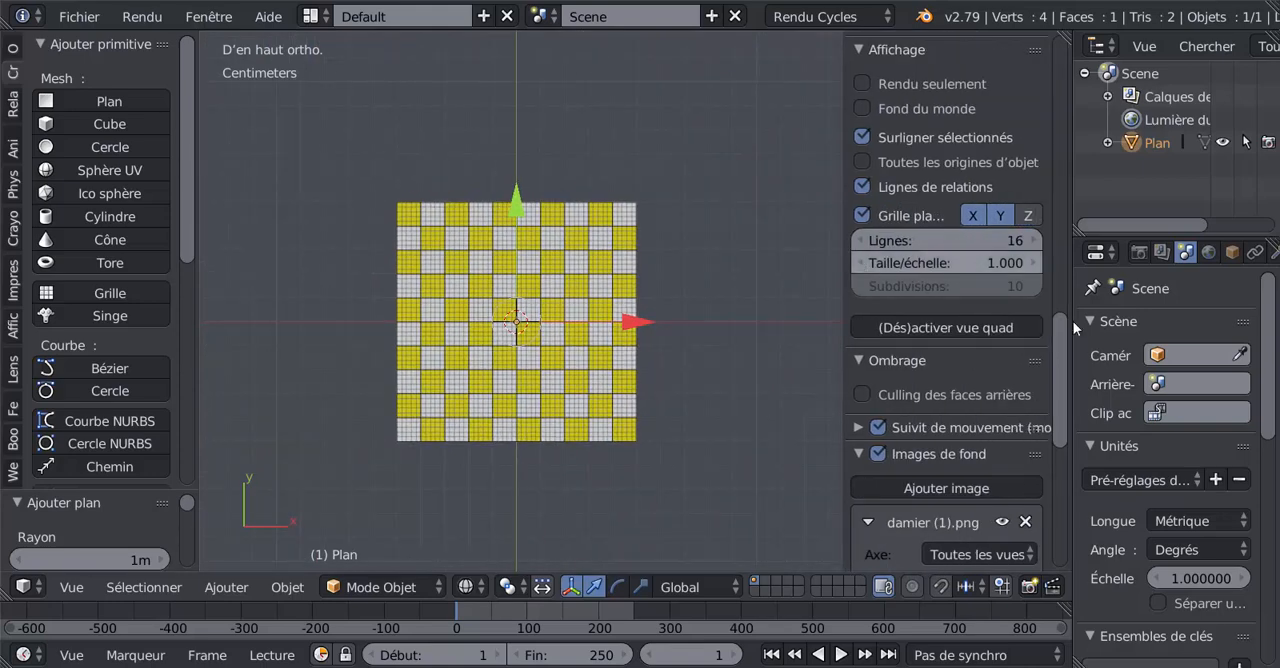
drag(1060, 400, 1067, 160)
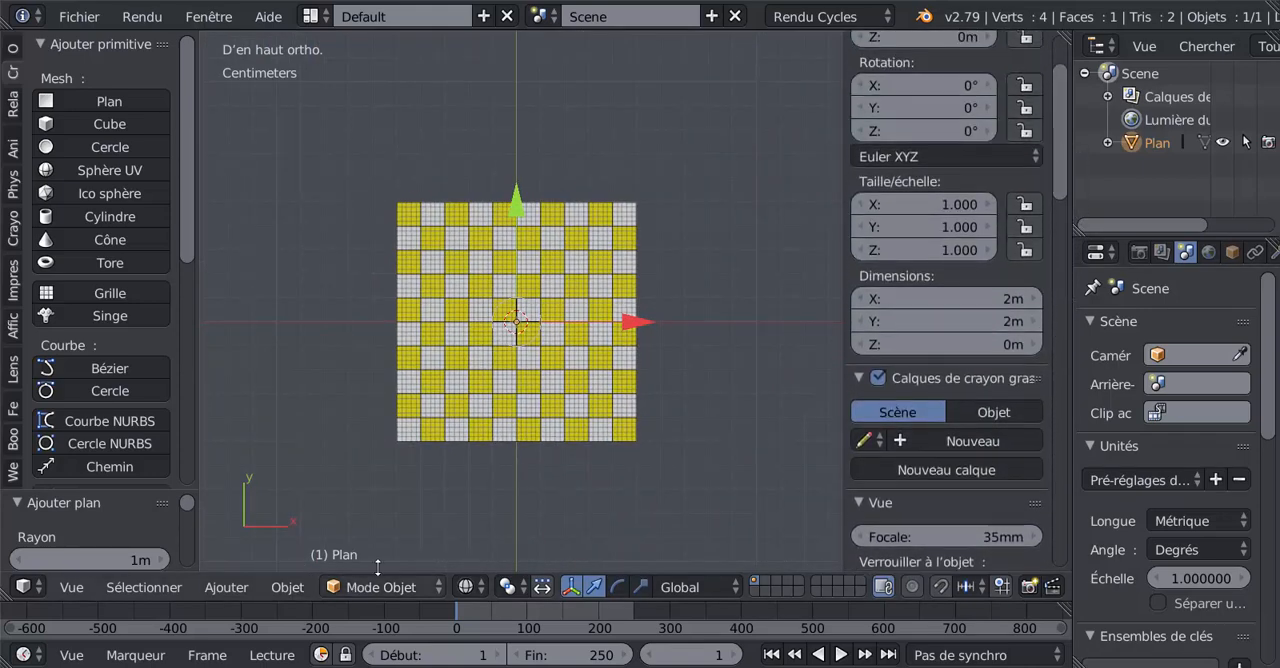
scroll(1006, 337, up, 2)
scroll(1004, 346, up, 2)
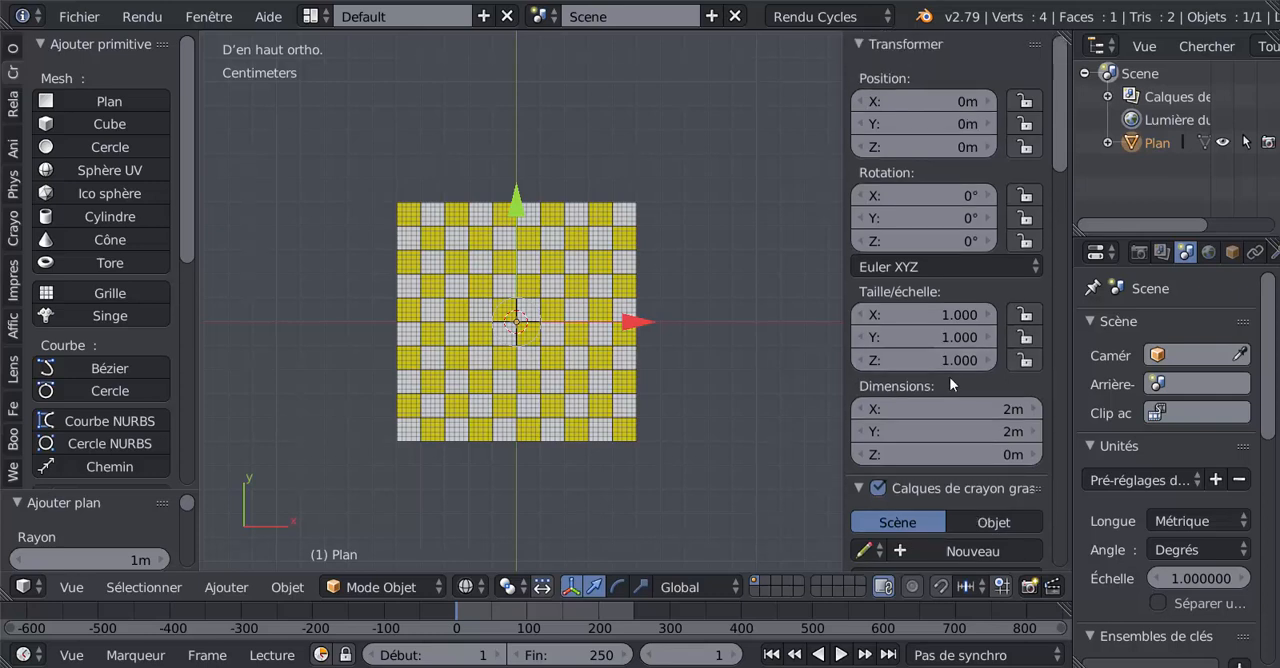
click(1001, 410)
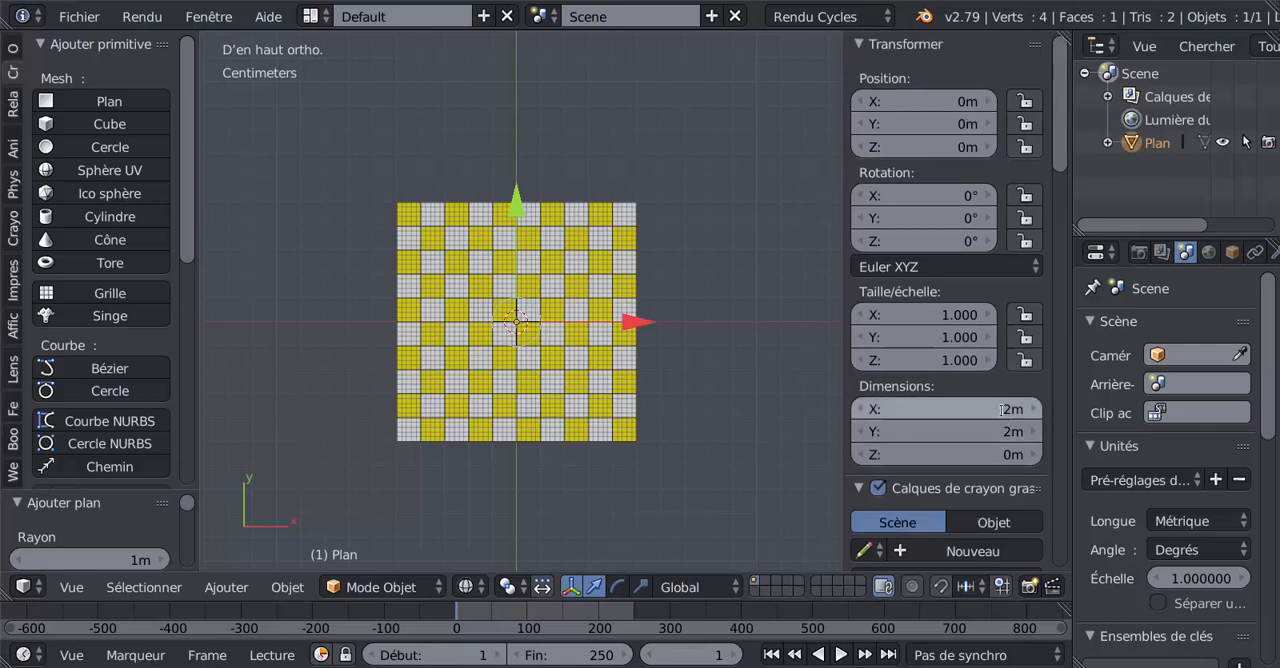
text(10 cm)
key(Tab)
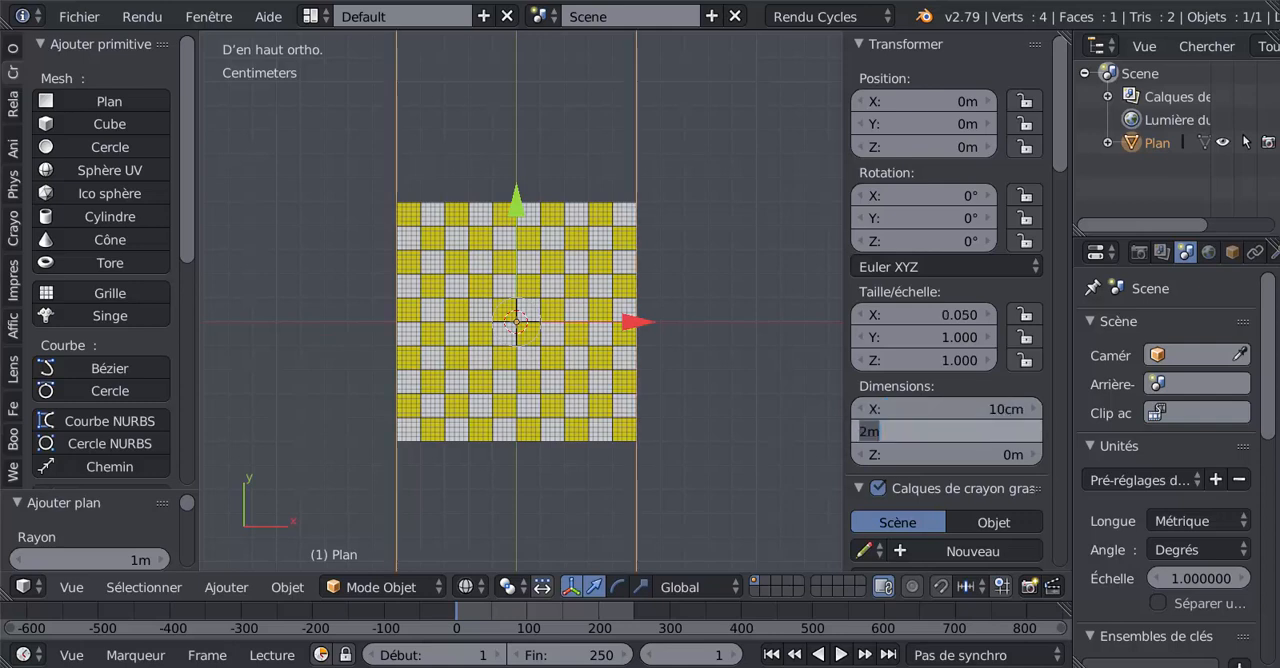
text(10)
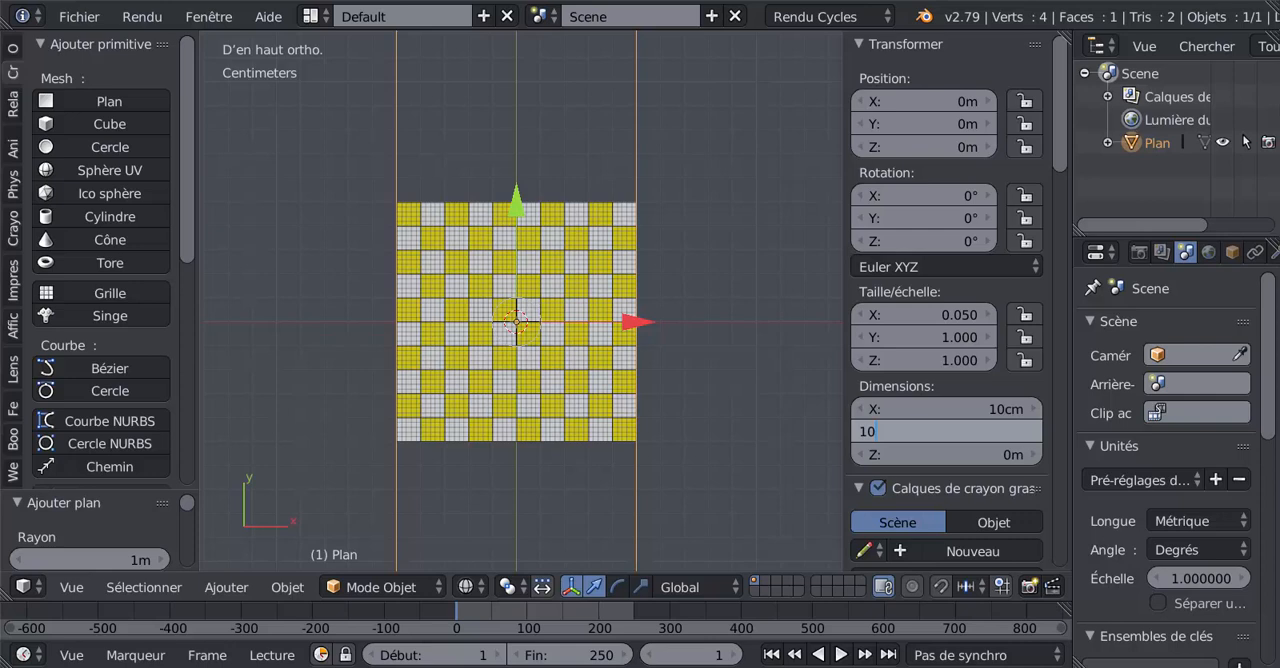
text( cm)
key(Return)
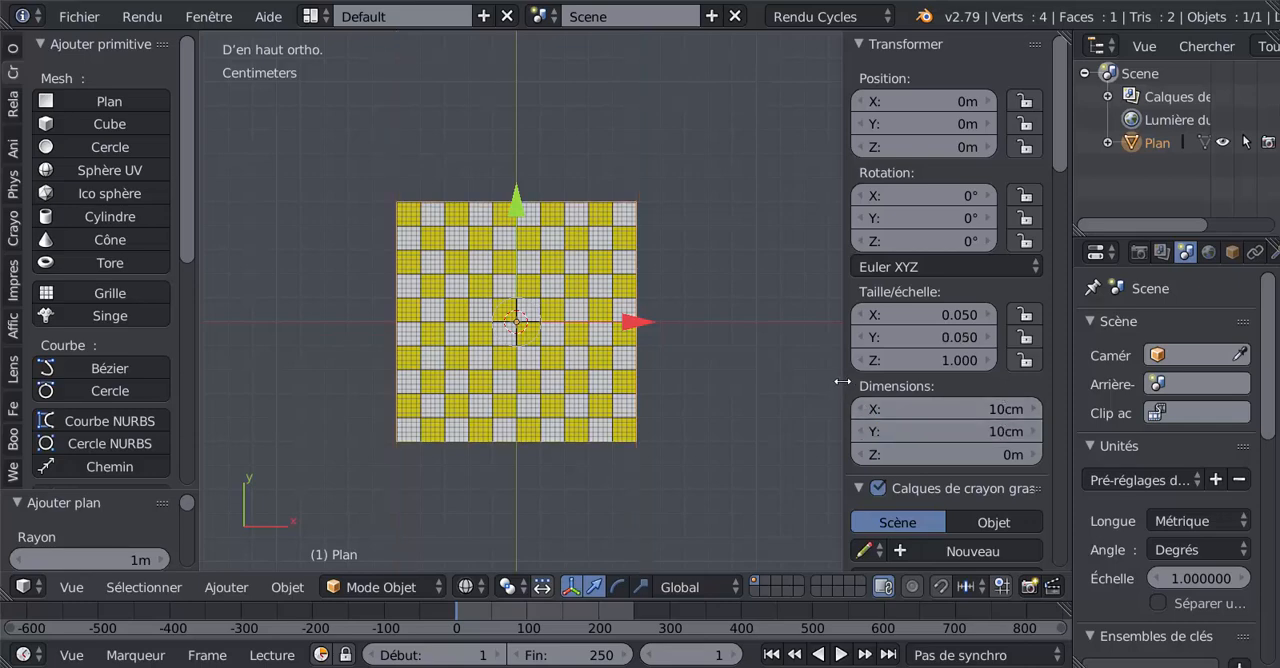
Step: Compare the plane with the checkerboard image by changing the viewport shading to Solide and back to Fil de fer
drag(848, 378, 932, 378)
scroll(884, 378, up, 1)
scroll(884, 379, up, 1)
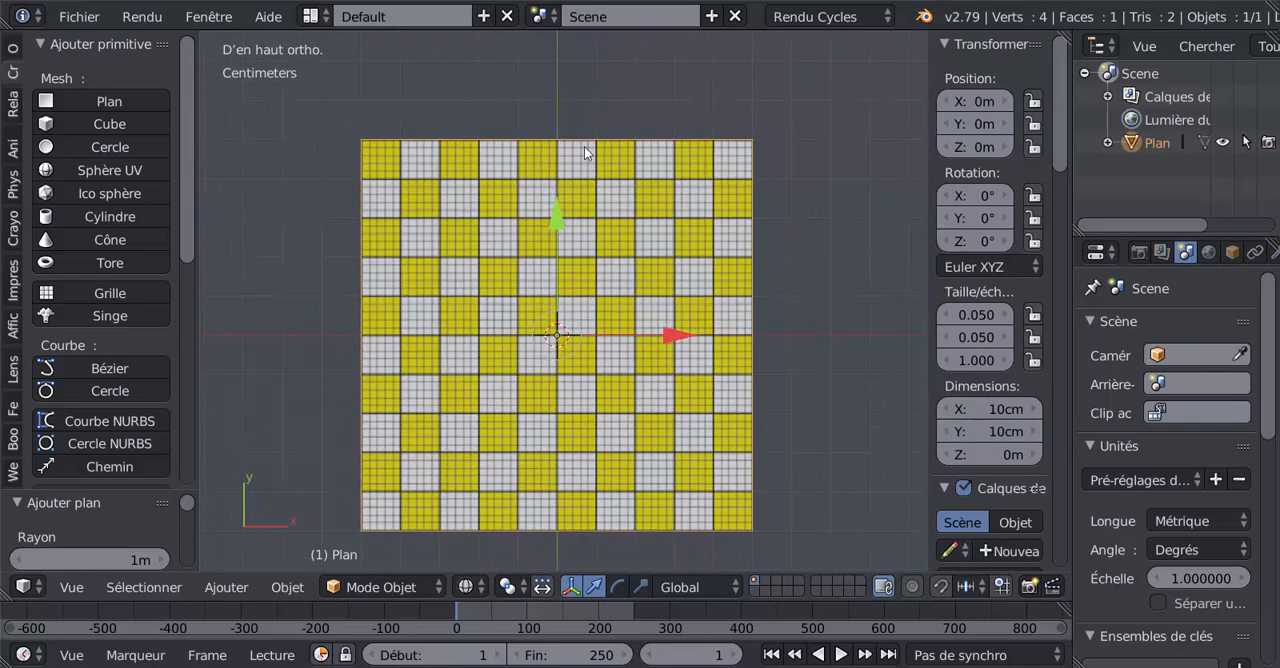
click(458, 589)
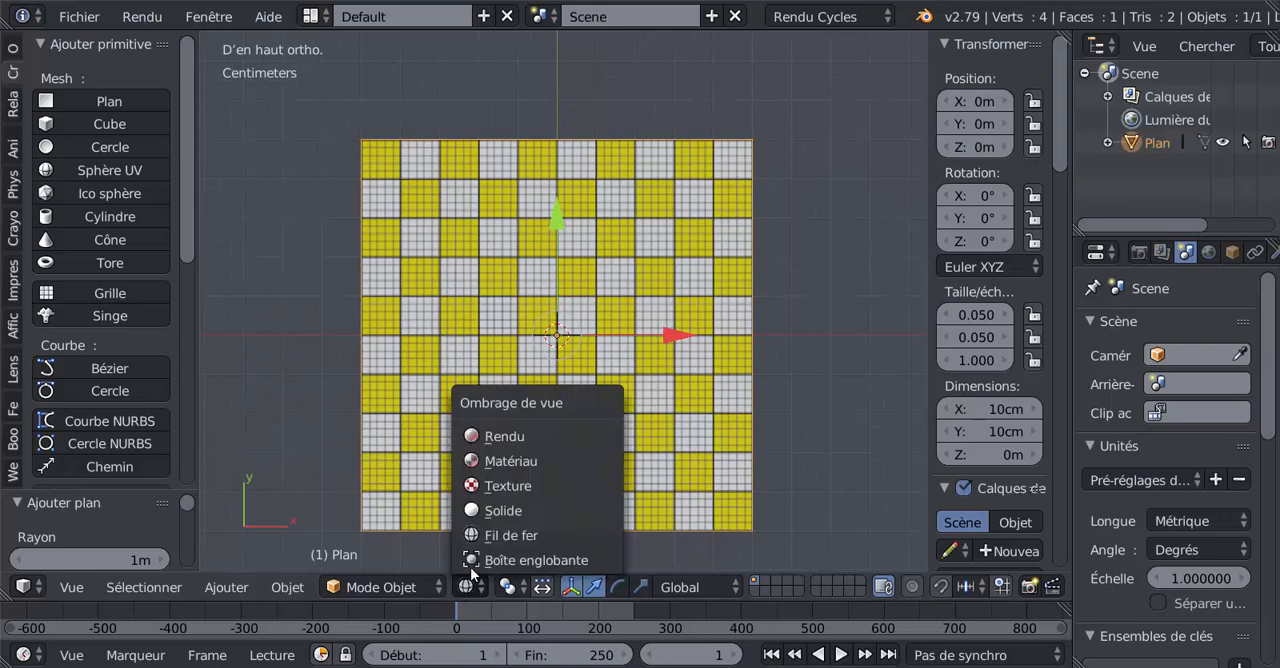
click(475, 507)
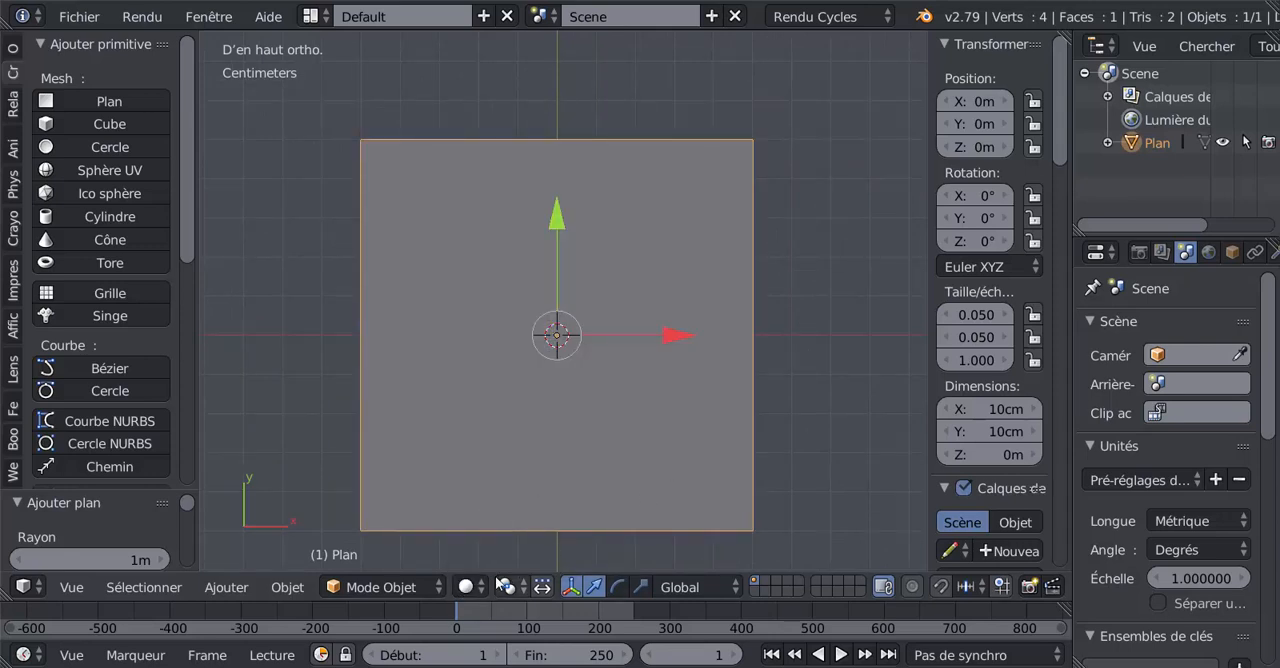
click(466, 587)
click(487, 536)
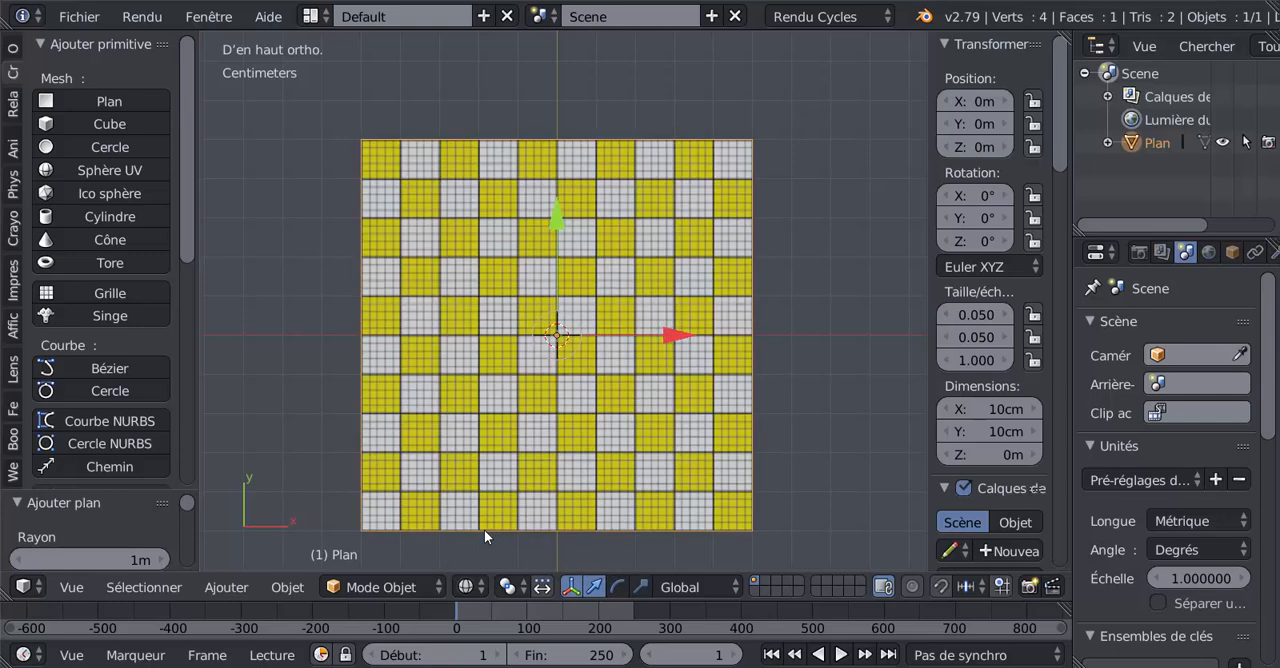
click(467, 587)
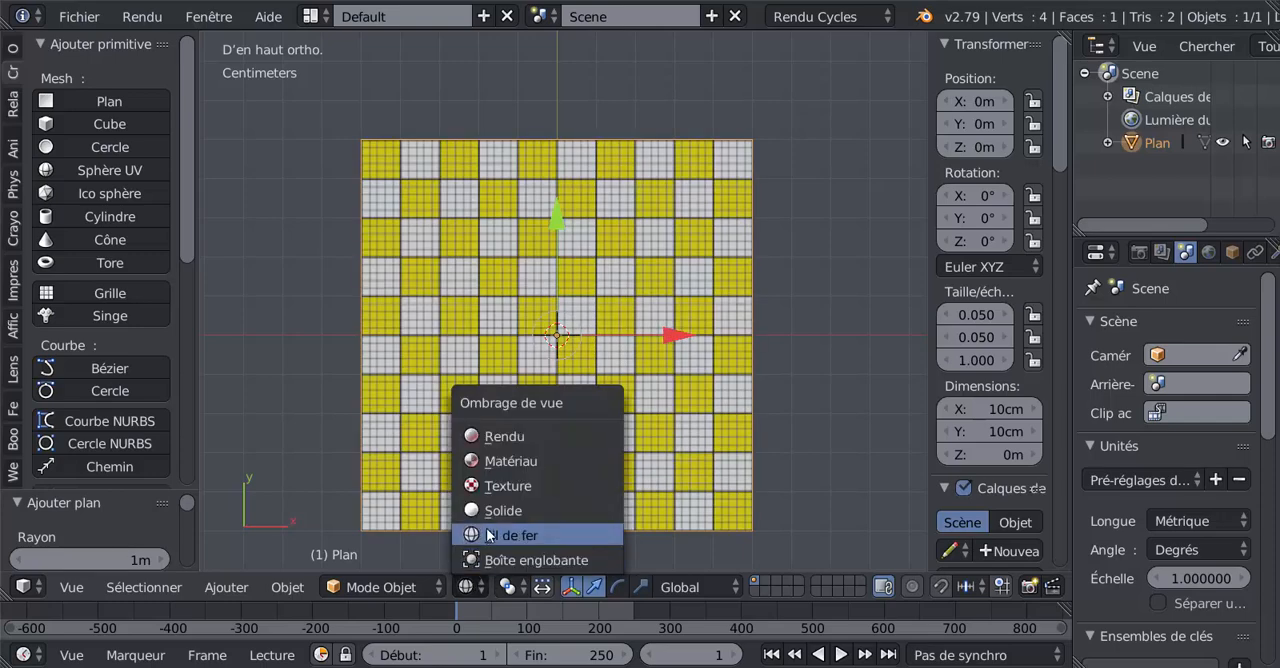
Step: Examine up close how the plane's edges line up with the borders of the checkerboard image
scroll(817, 352, up, 5)
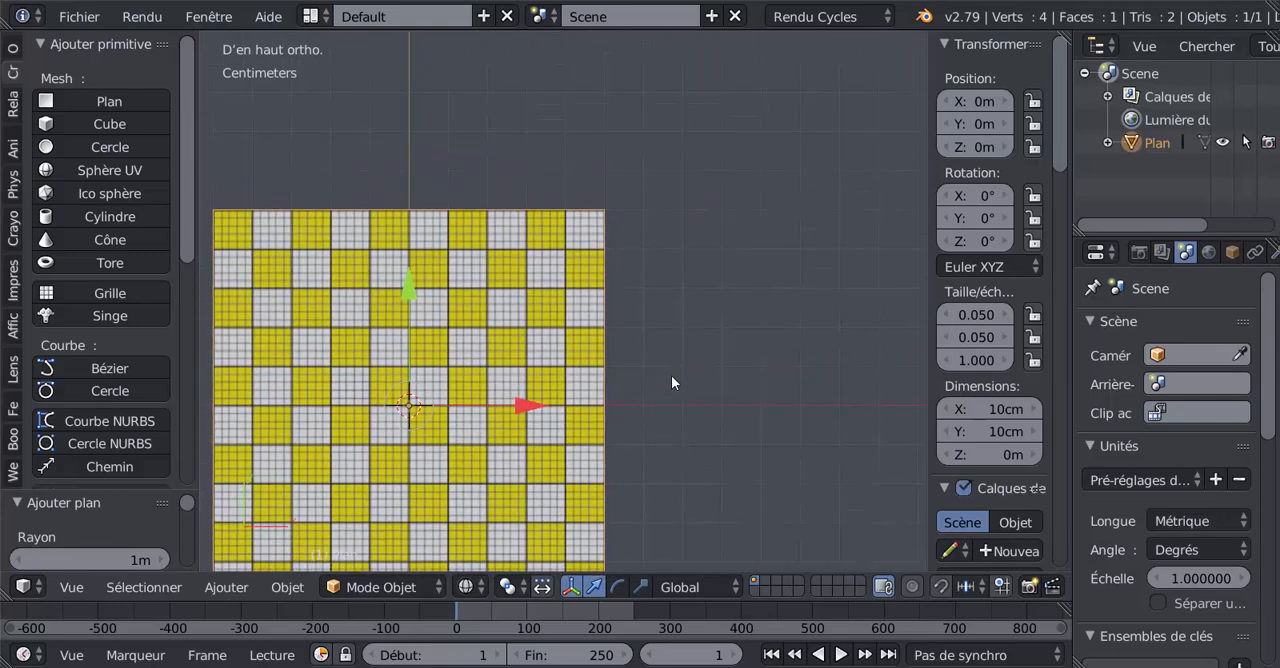
scroll(703, 317, up, 3)
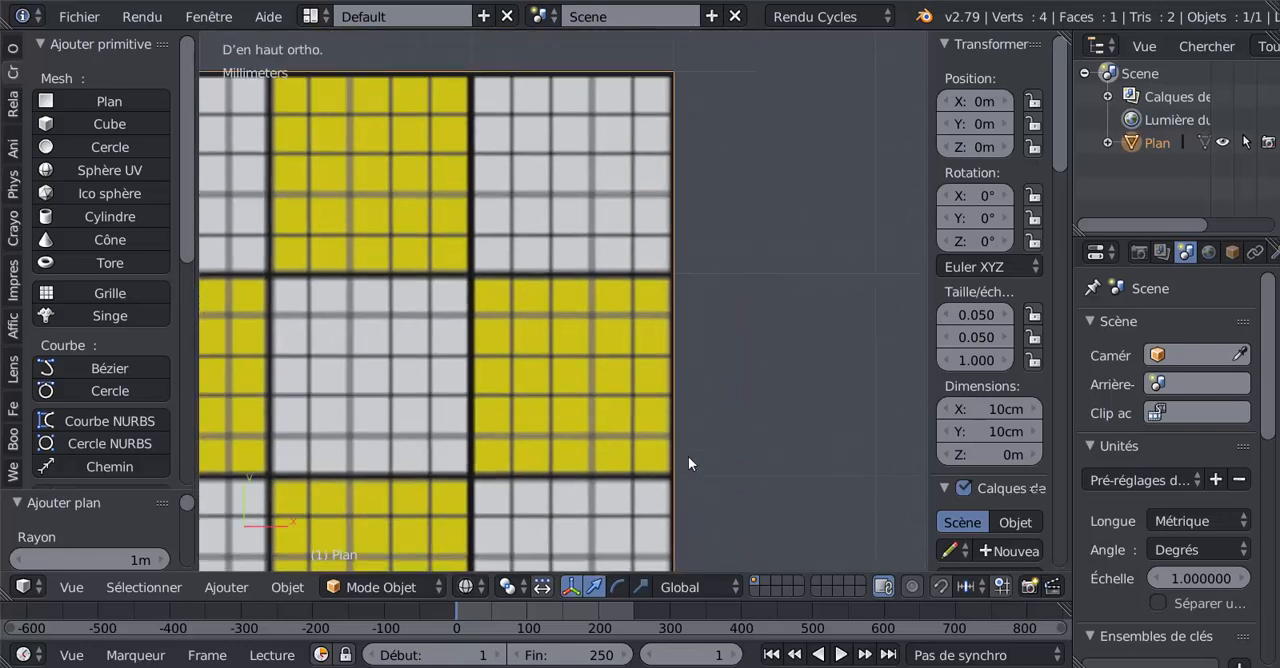
shift+middle_drag(489, 440, 890, 361)
scroll(874, 358, down, 4)
shift+middle_drag(776, 380, 886, 198)
scroll(873, 250, down, 3)
shift+middle_drag(820, 374, 508, 190)
scroll(914, 384, up, 2)
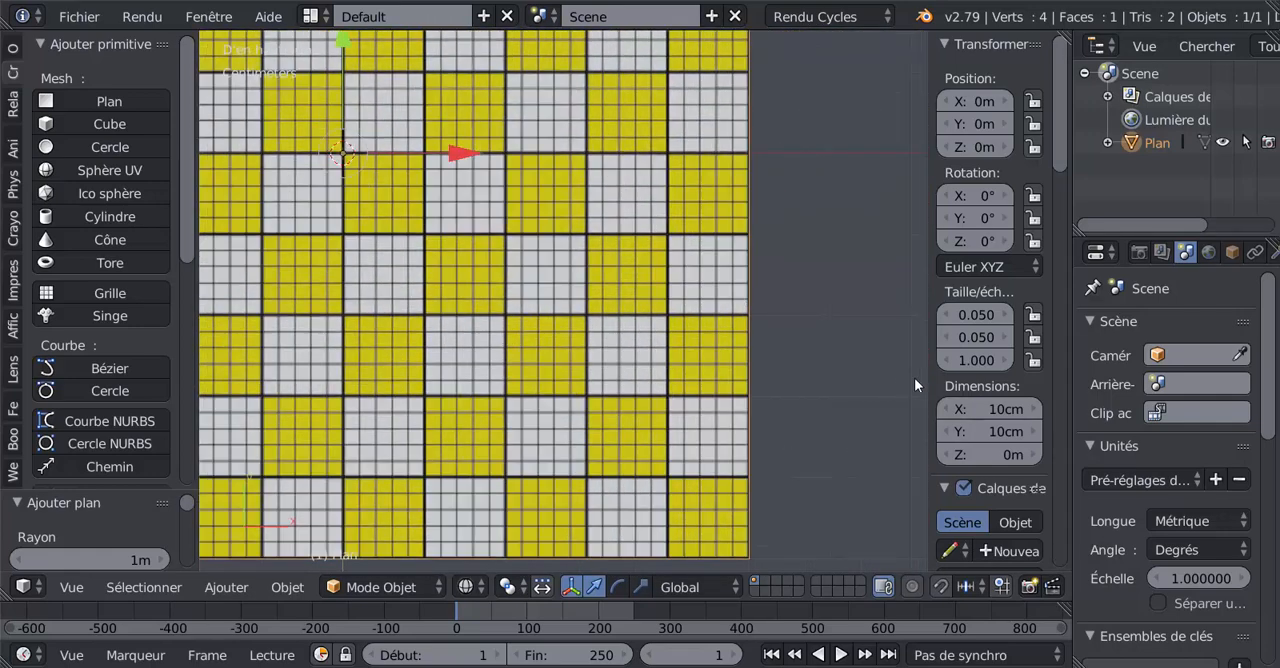
Step: Hide the object properties region of the 3D viewport and bring the whole checkerboard into view
drag(925, 378, 980, 465)
shift+middle_drag(980, 465, 1033, 451)
scroll(1033, 451, down, 5)
shift+middle_drag(781, 366, 756, 431)
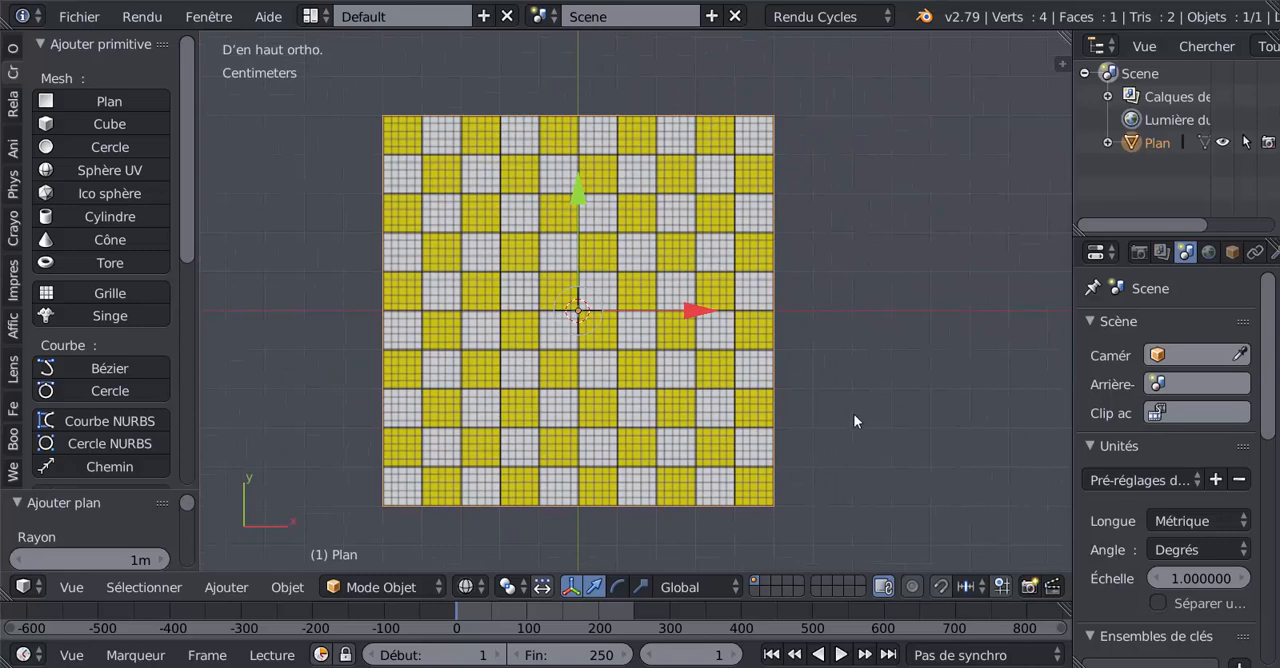
Step: Inspect the checkerboard squares against the centimetre and millimetre grid near the plane's upper corner
scroll(854, 414, up, 1)
scroll(853, 420, down, 1)
scroll(920, 280, up, 2)
scroll(923, 240, up, 6)
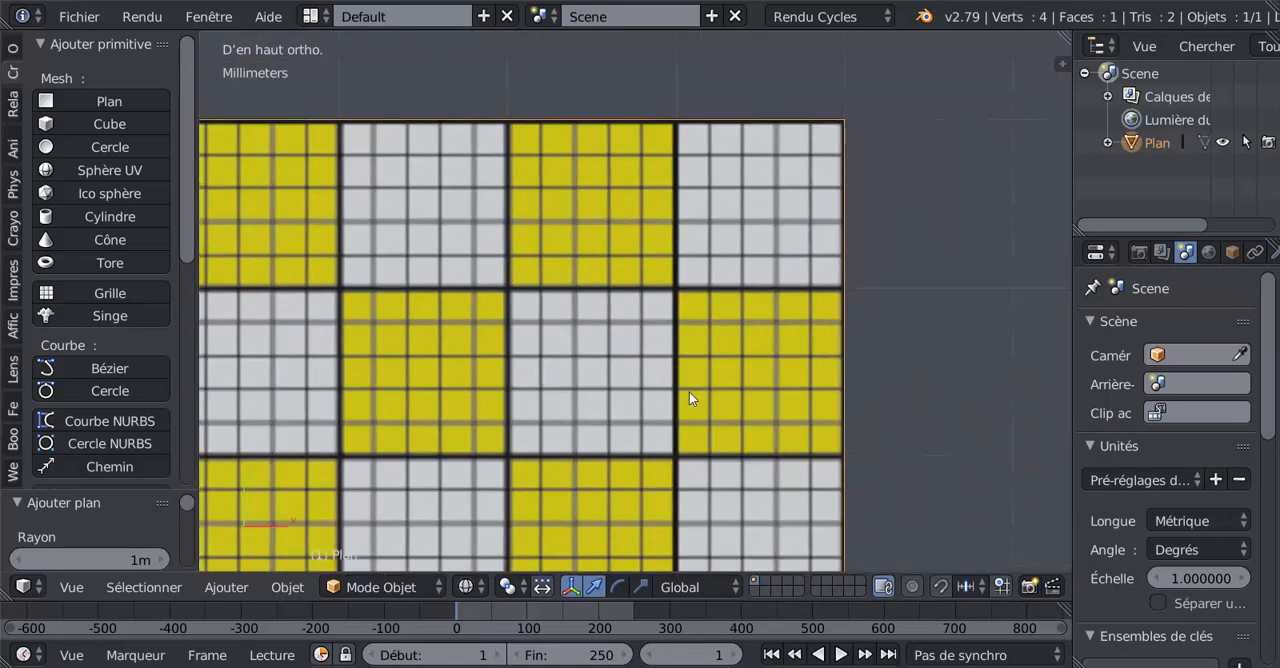
shift+middle_drag(689, 392, 625, 413)
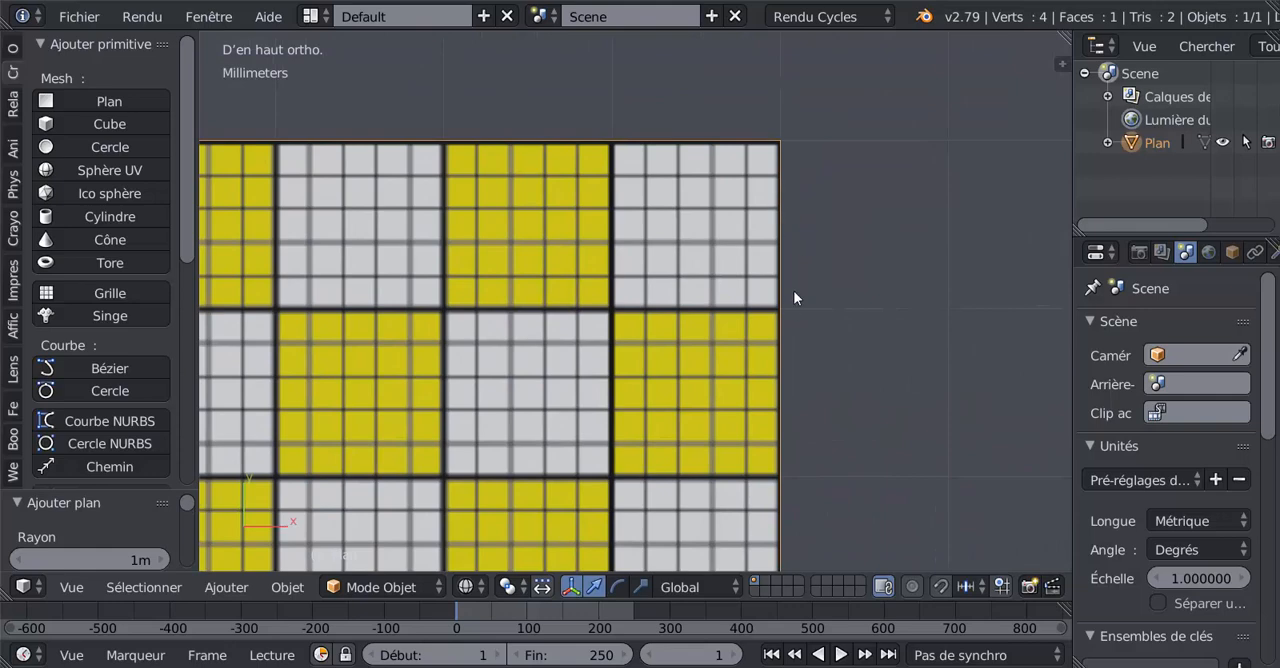
scroll(903, 412, down, 10)
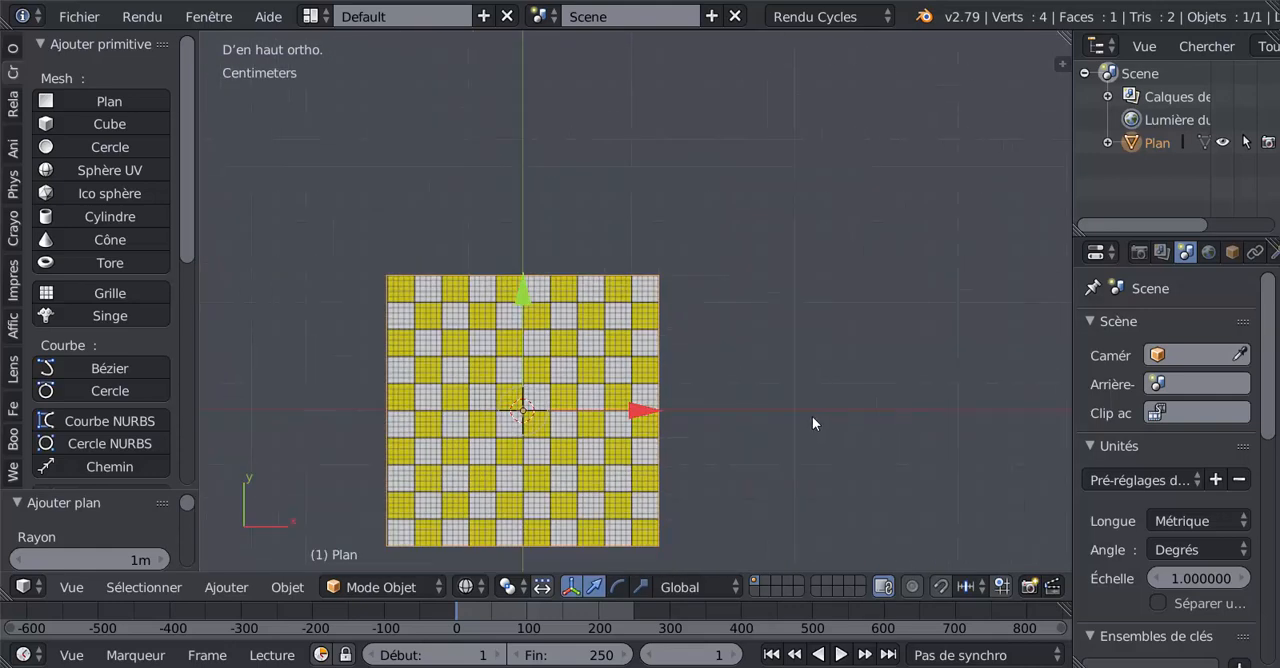
shift+middle_drag(814, 423, 903, 382)
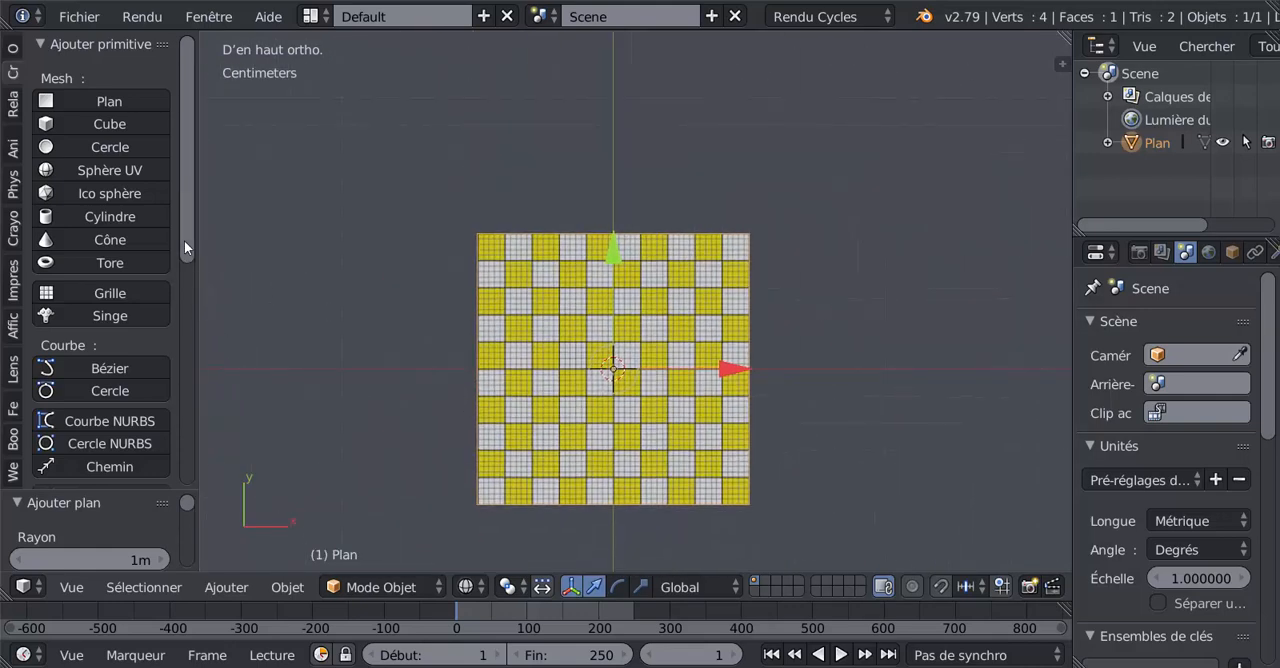
Step: Set the viewport shading to Solide so the plane is displayed as a filled face
drag(184, 241, 185, 288)
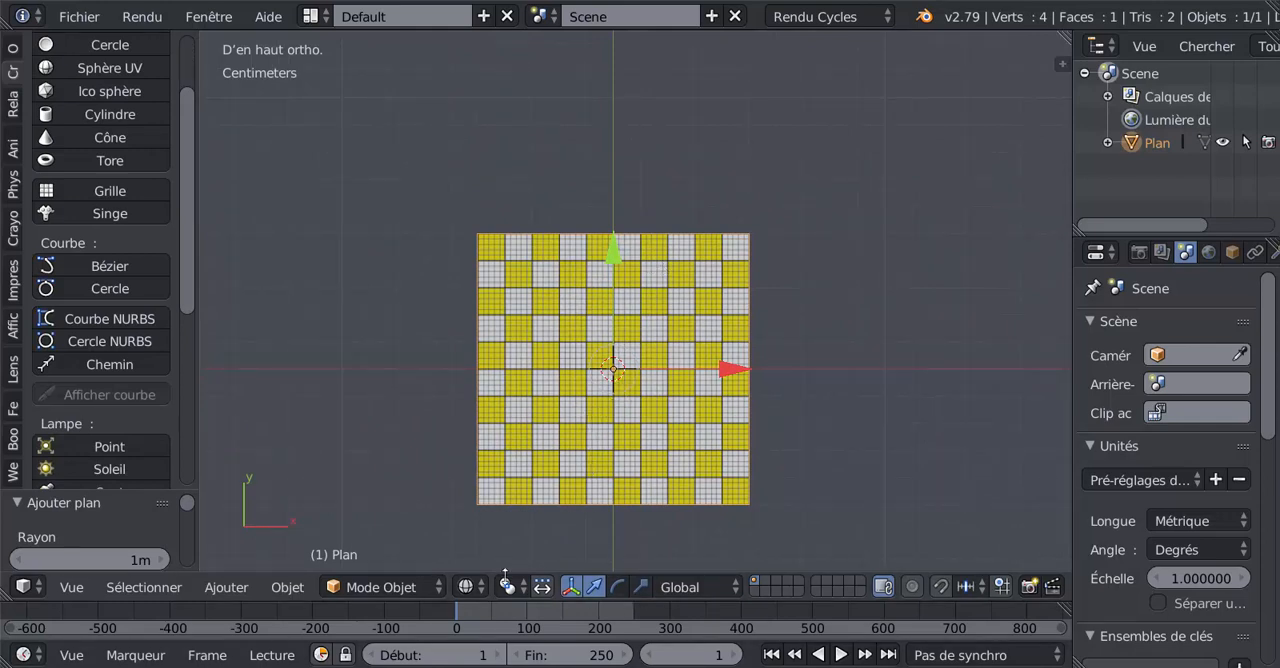
click(467, 588)
click(491, 505)
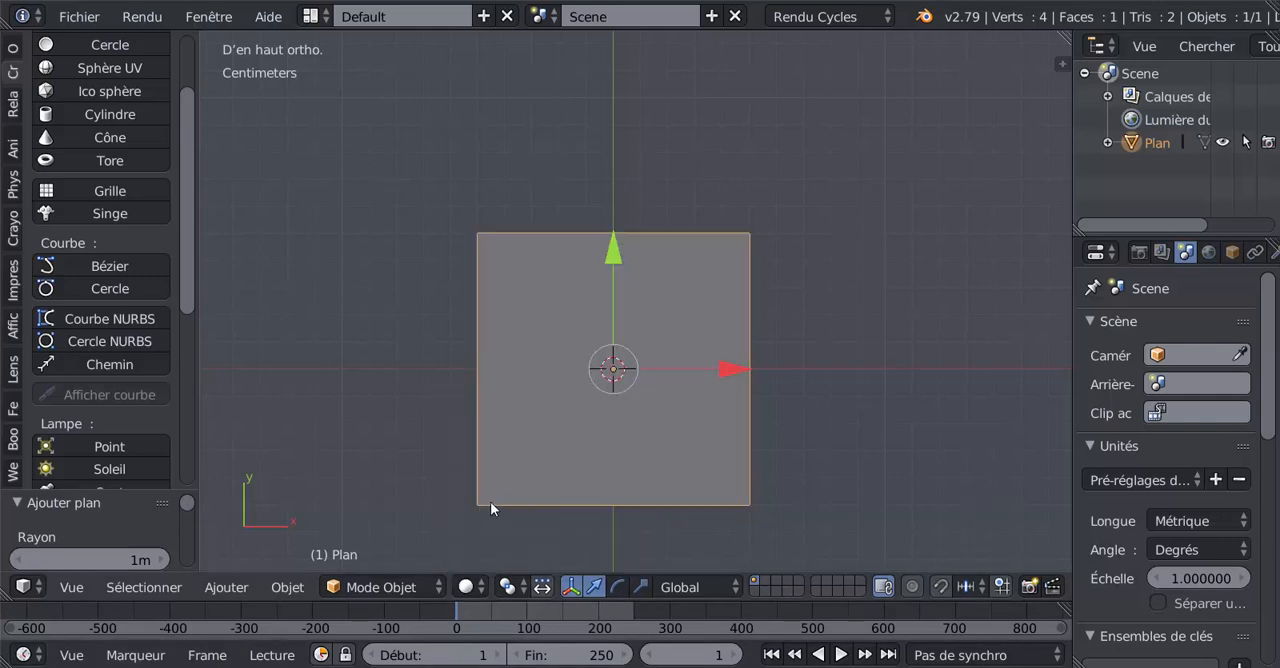
scroll(317, 451, up, 1)
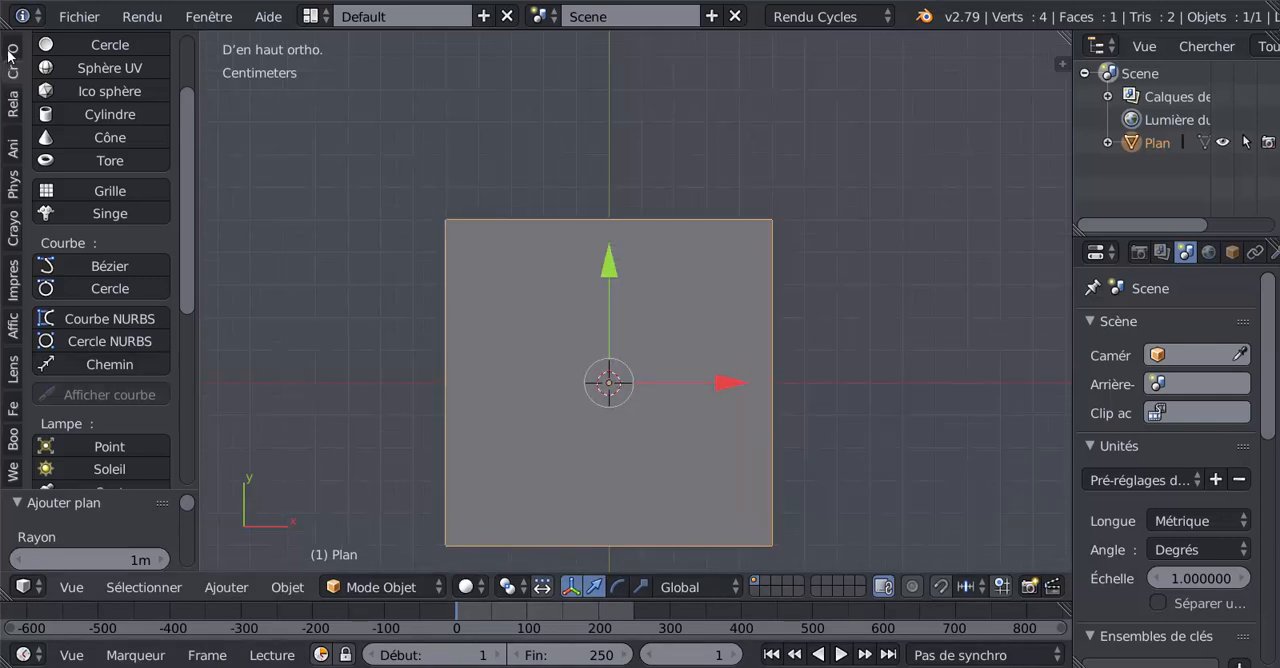
Step: Expand the MeasureIt Render, Configuration and Tools sections and turn on the display of measurements
click(13, 330)
click(79, 96)
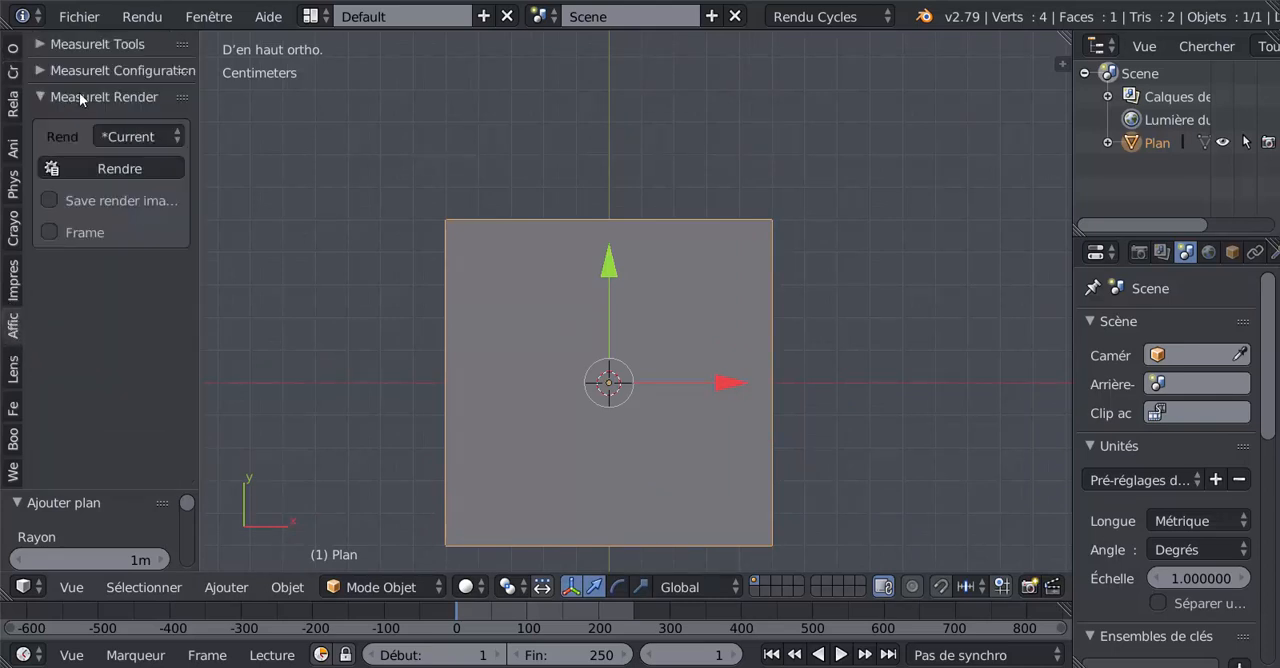
click(95, 71)
click(70, 46)
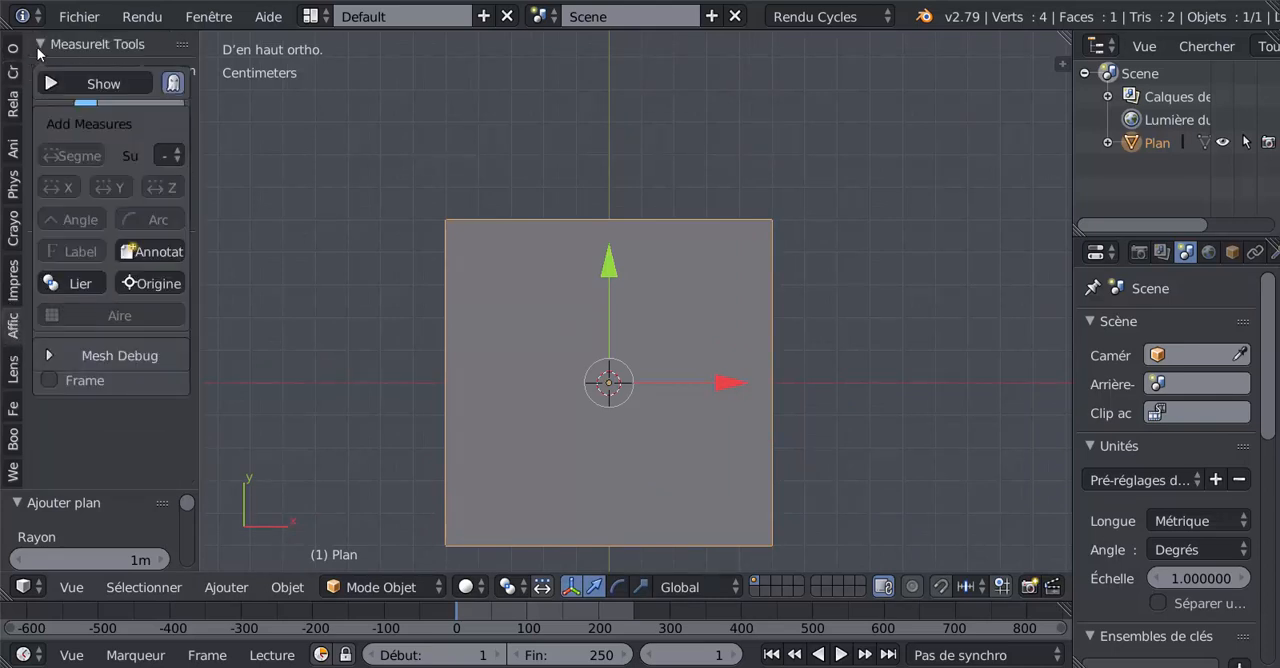
click(84, 84)
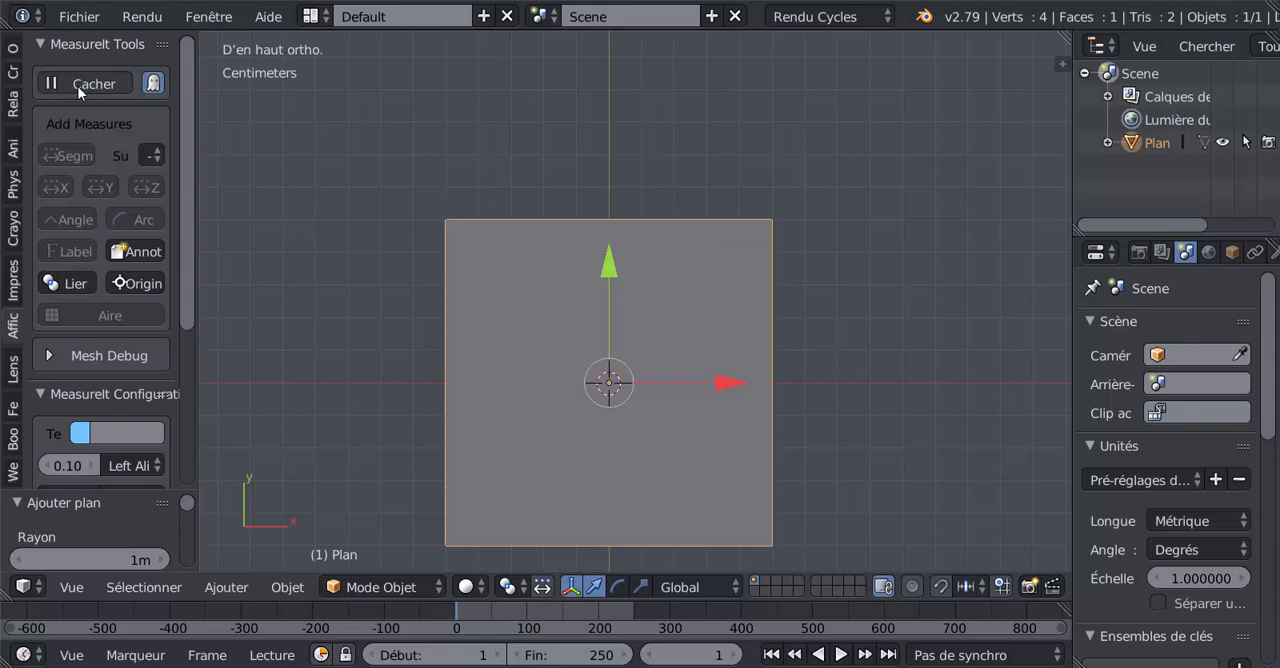
Step: Widen the 3D viewport and its tool shelf, and look through the MeasureIt options
drag(1070, 313, 1140, 314)
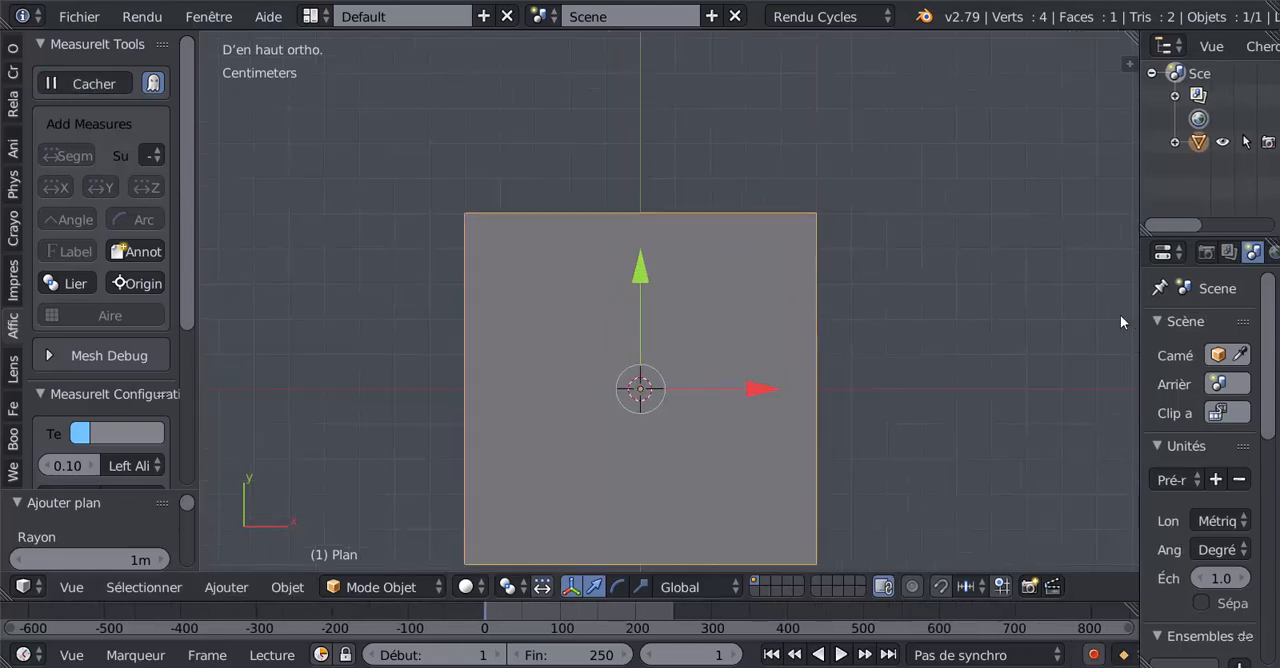
shift+middle_drag(960, 350, 957, 290)
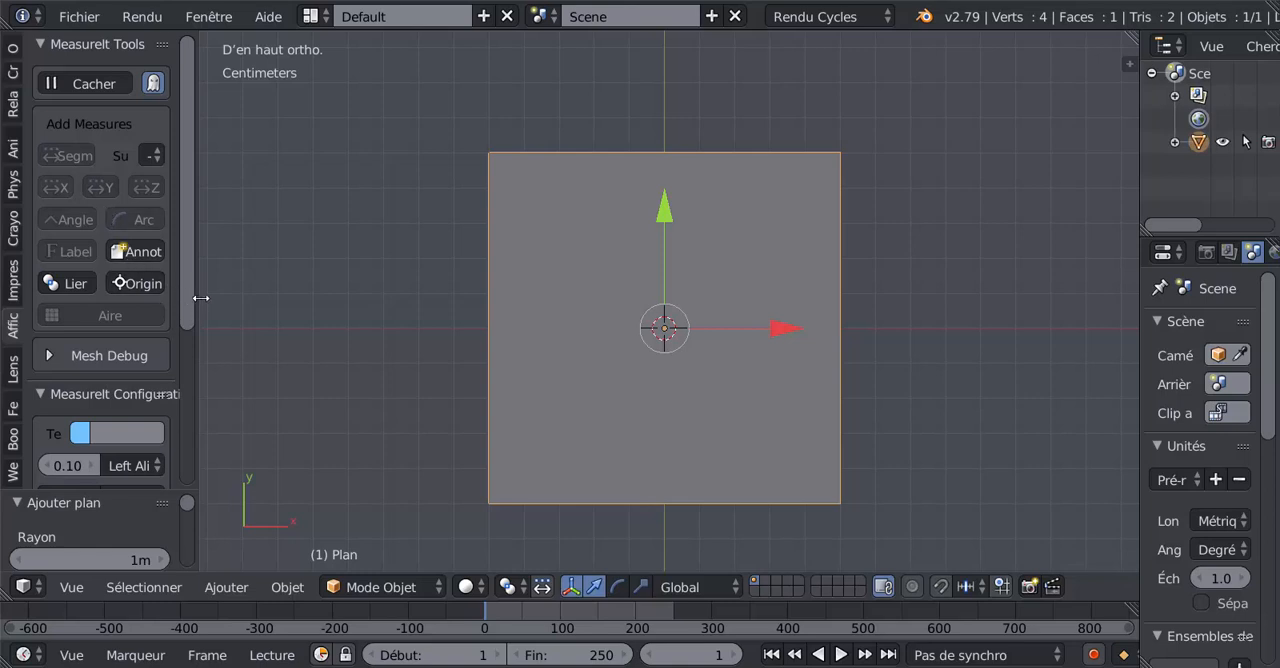
drag(201, 297, 258, 295)
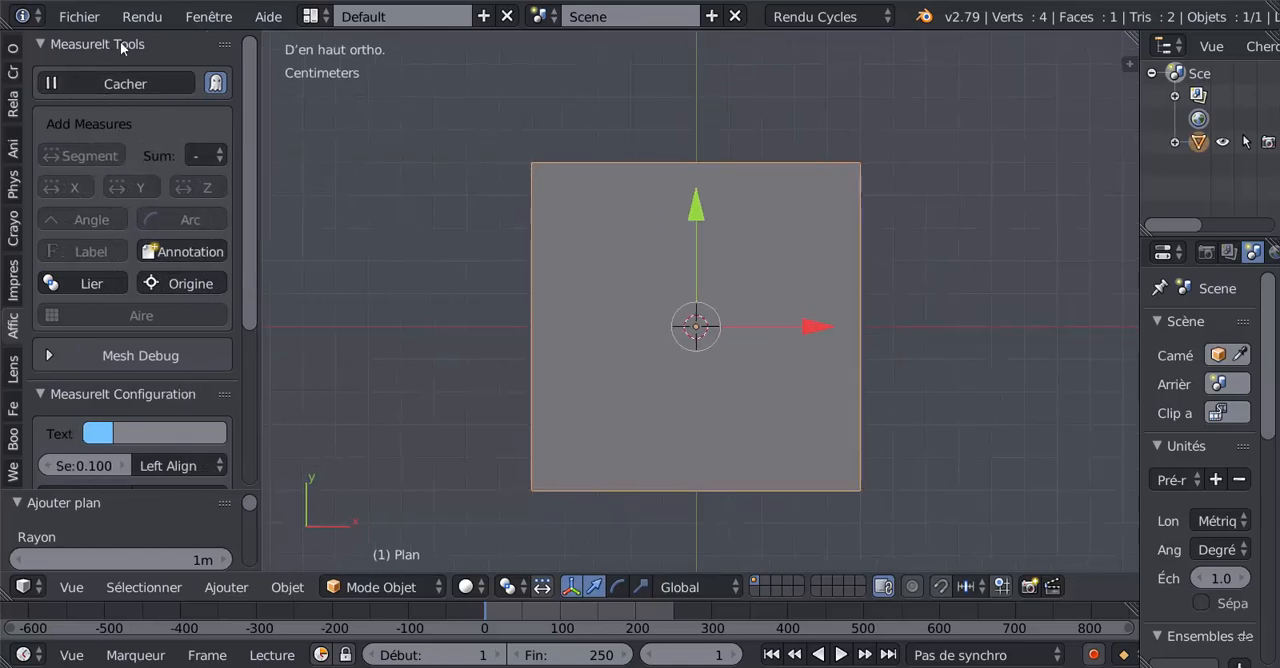
scroll(253, 288, down, 6)
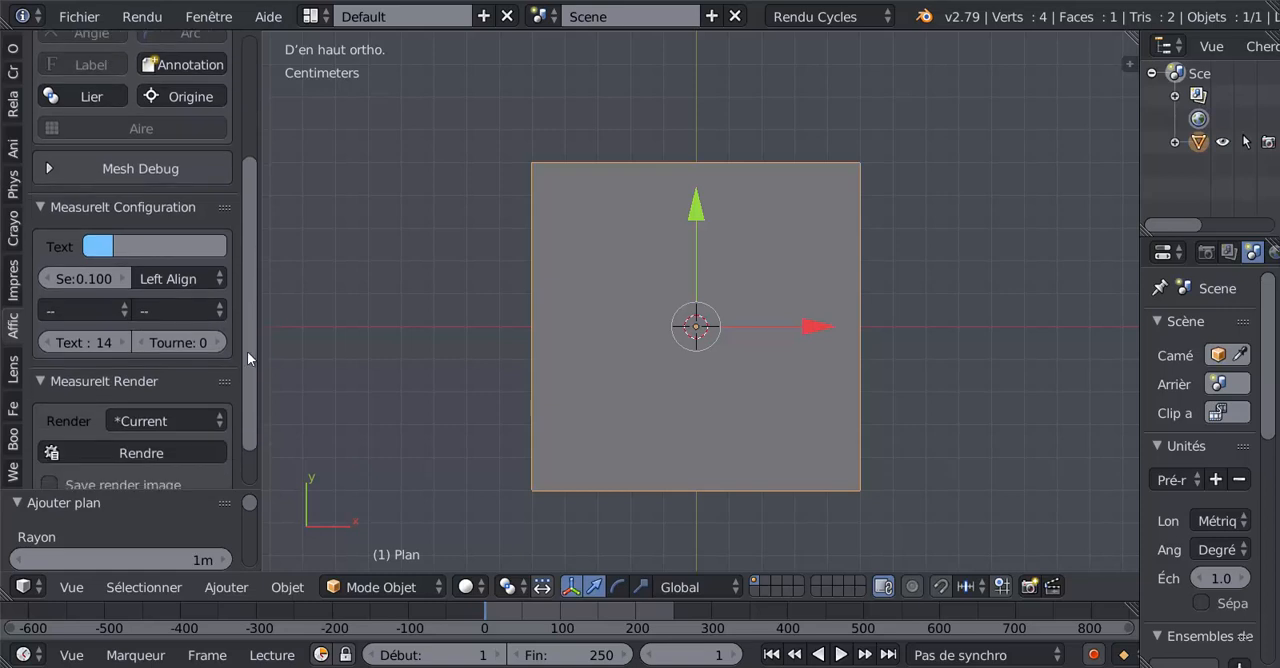
scroll(245, 356, up, 6)
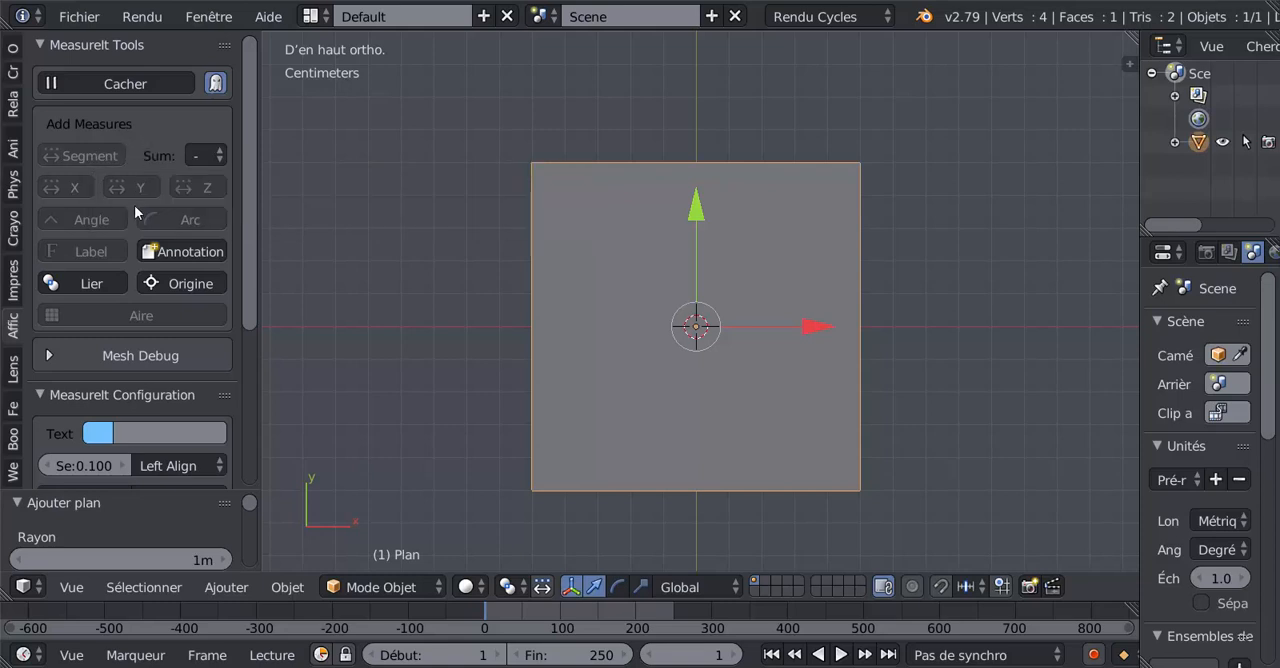
Step: Expand the Mesh Debug section, switch the edge (Arêtes) index display on and off again, and collapse the section
scroll(145, 367, down, 2)
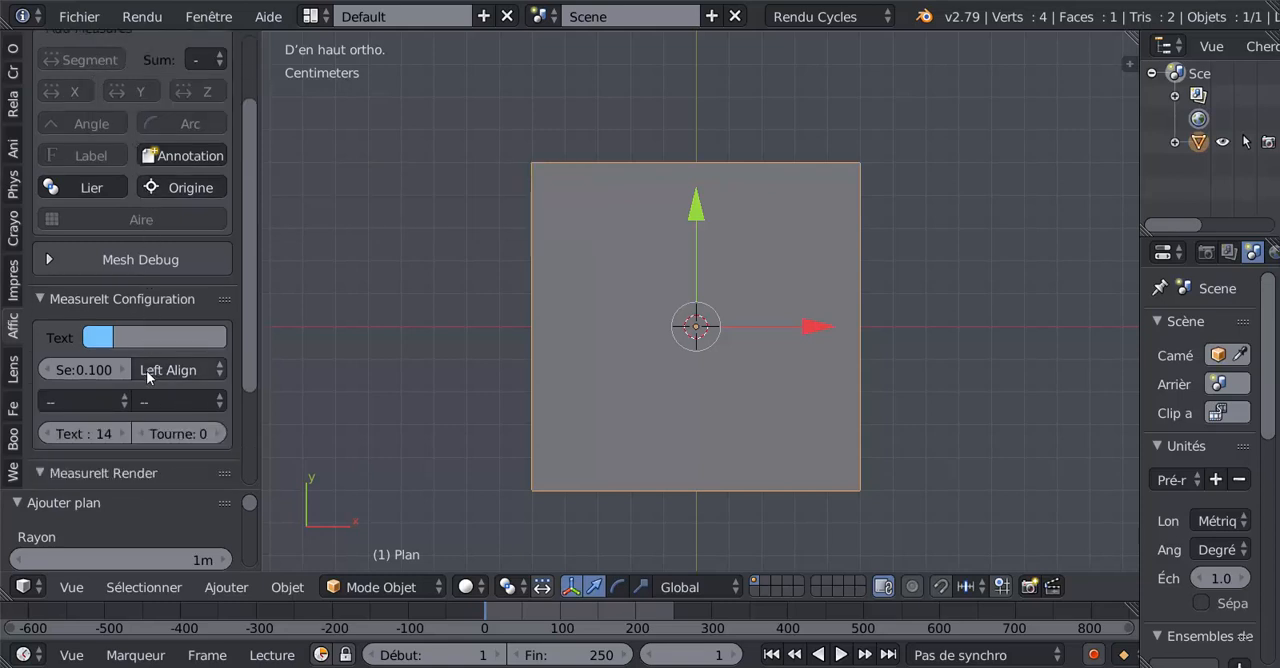
click(102, 261)
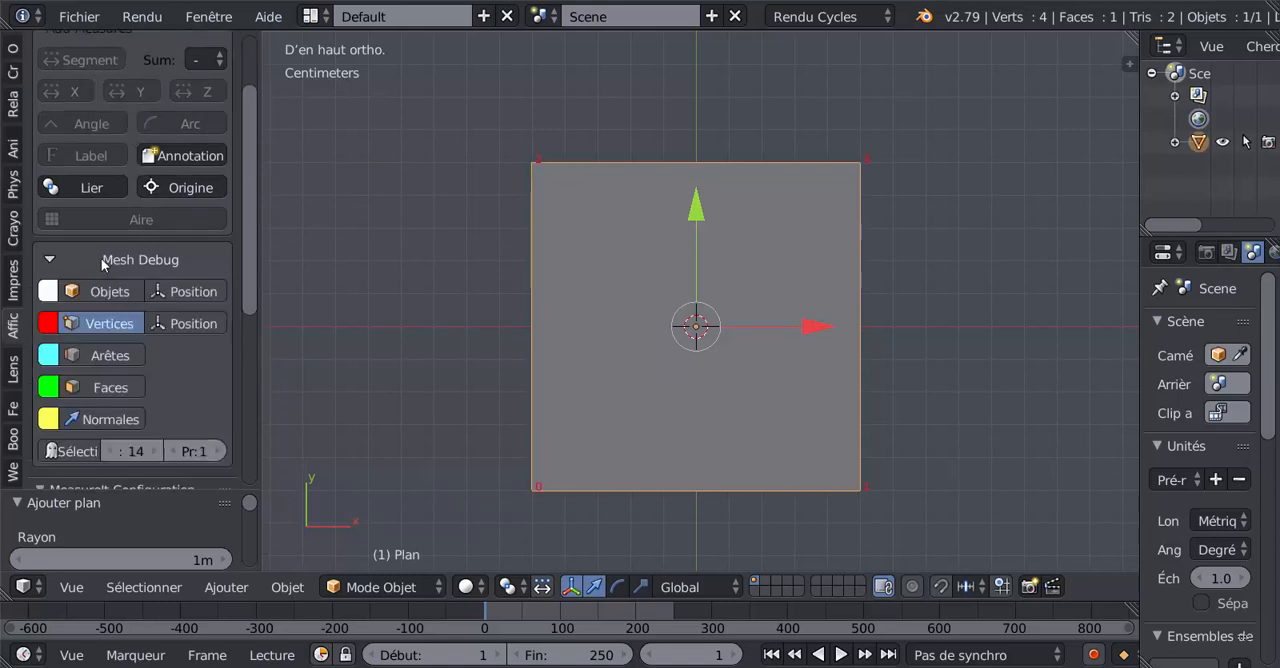
click(99, 356)
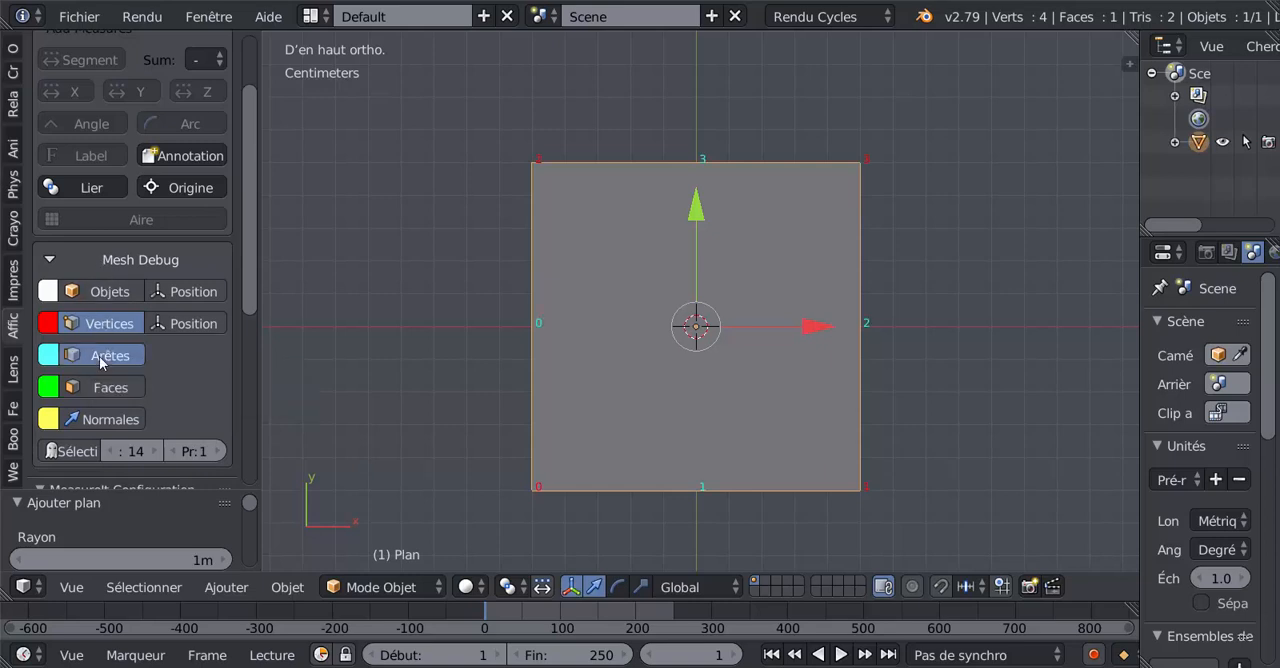
click(99, 356)
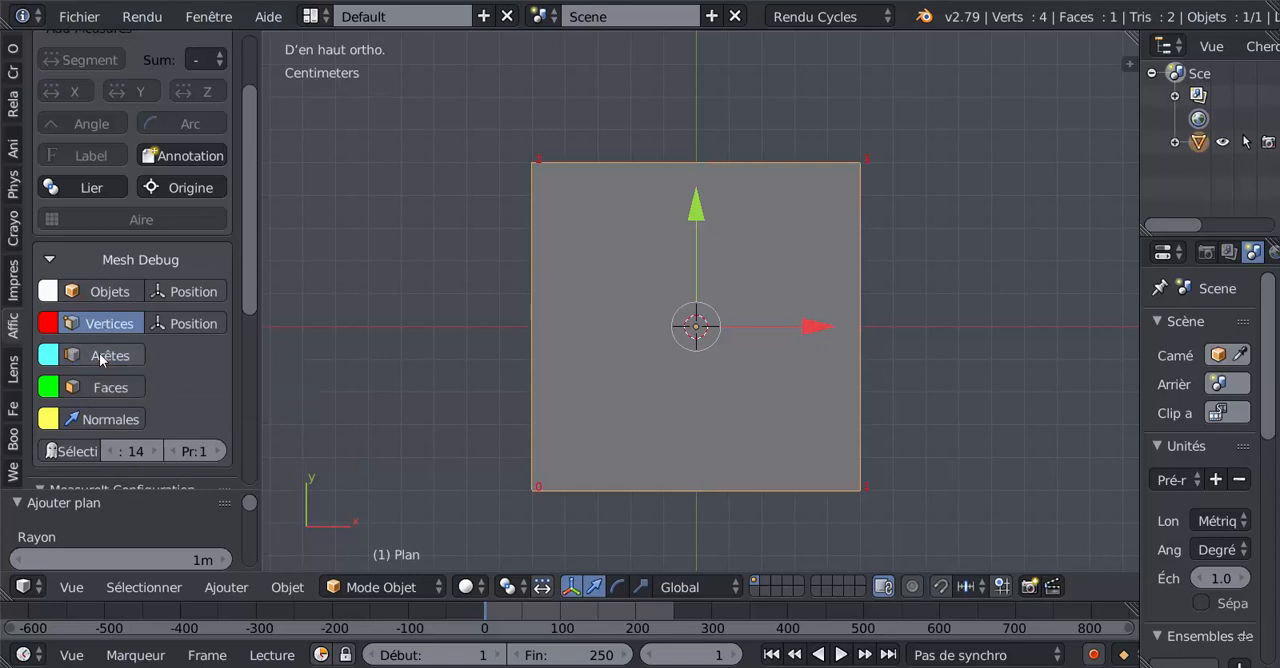
click(51, 259)
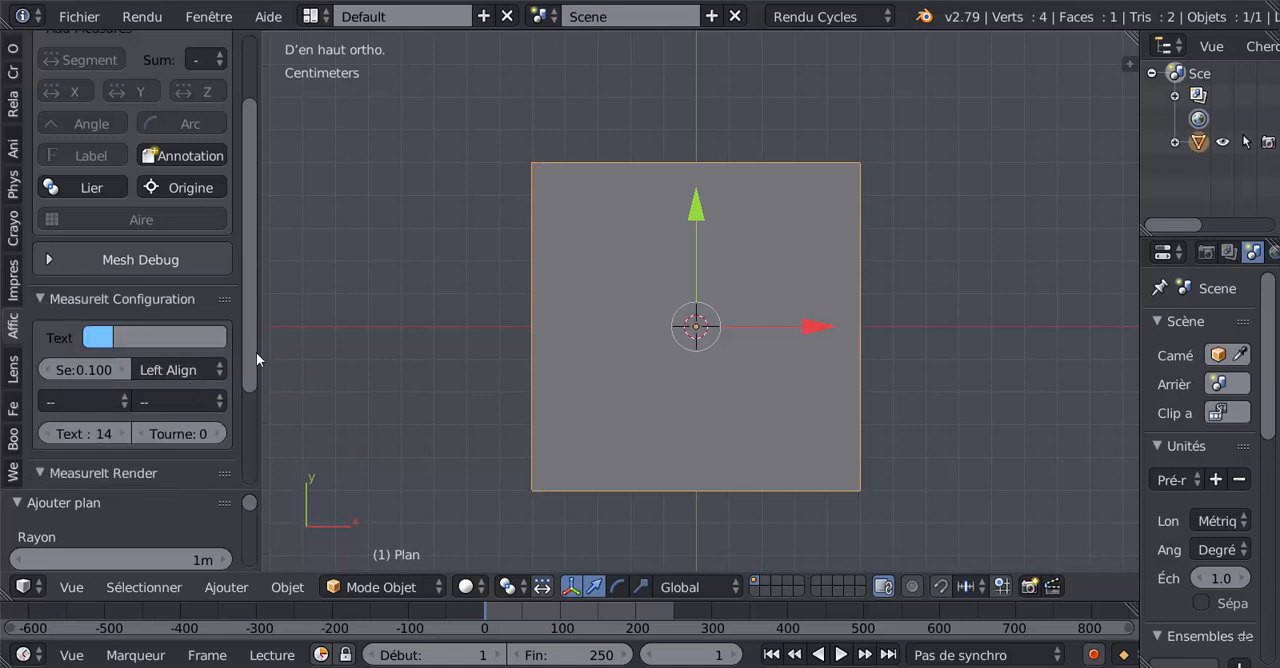
Step: Return to the MeasureIt Tools section and toggle the display of measurements, leaving it hidden
drag(256, 352, 251, 210)
click(102, 84)
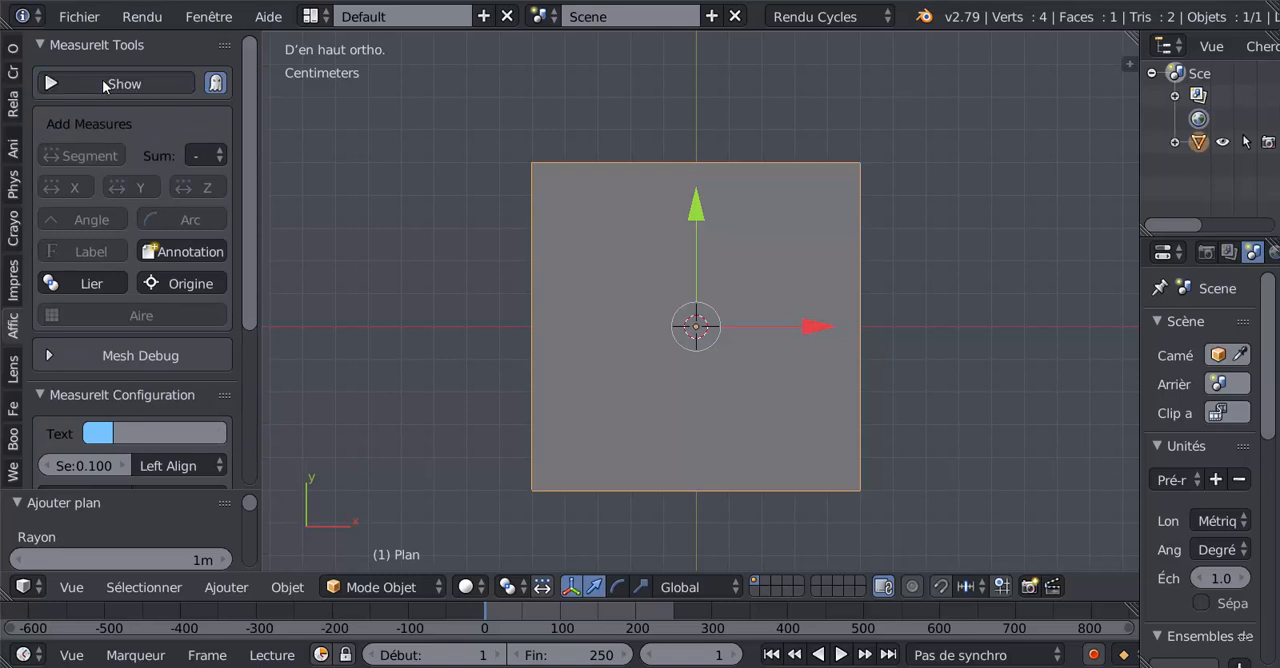
click(103, 82)
click(106, 85)
Step: Switch the plane to Mode Edit, show the measurements, and add Segment measures to all four selected edges
click(418, 588)
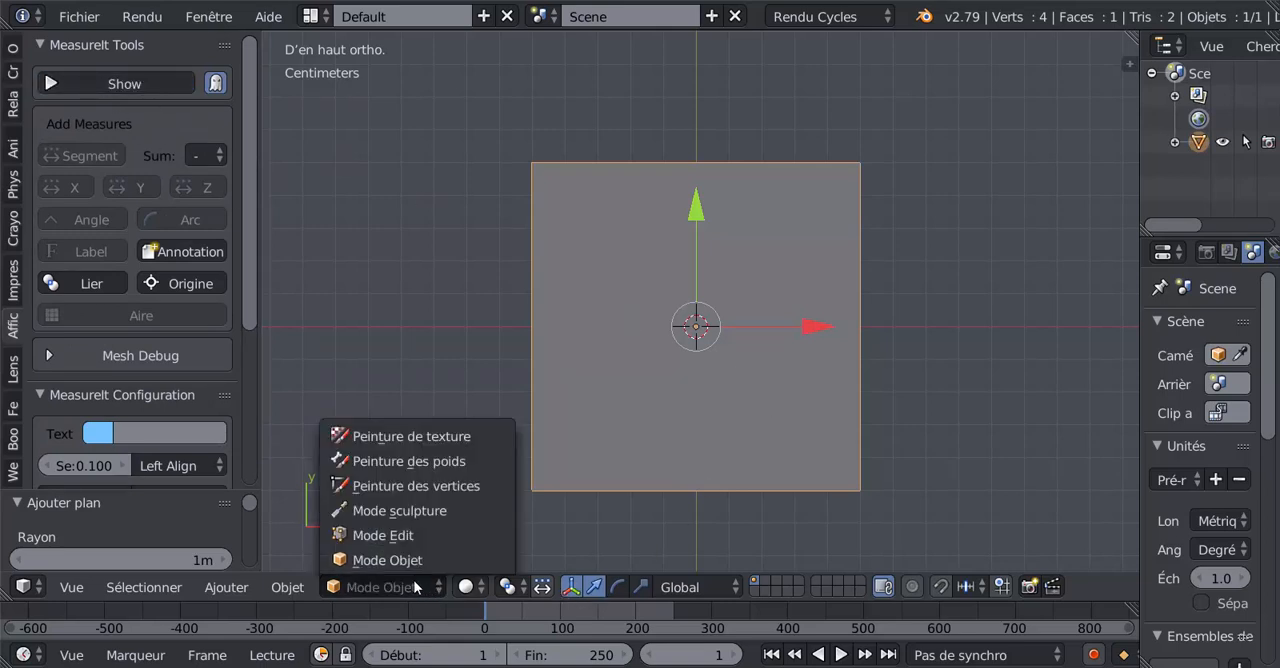
click(390, 531)
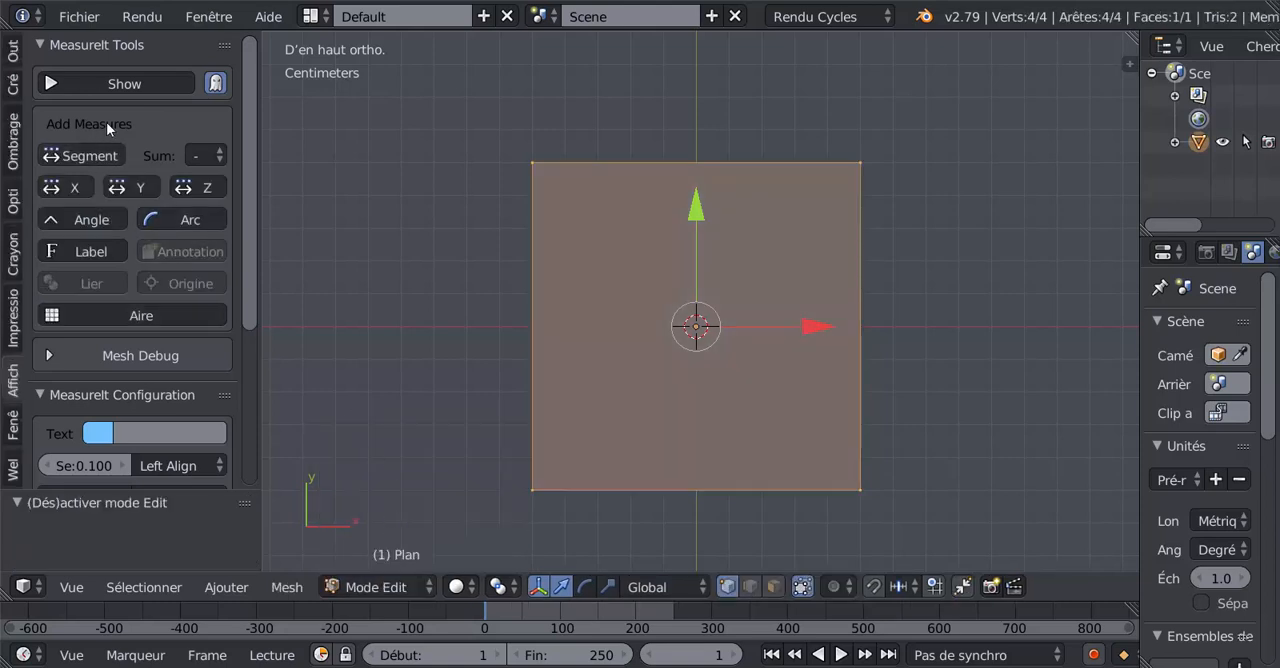
click(125, 84)
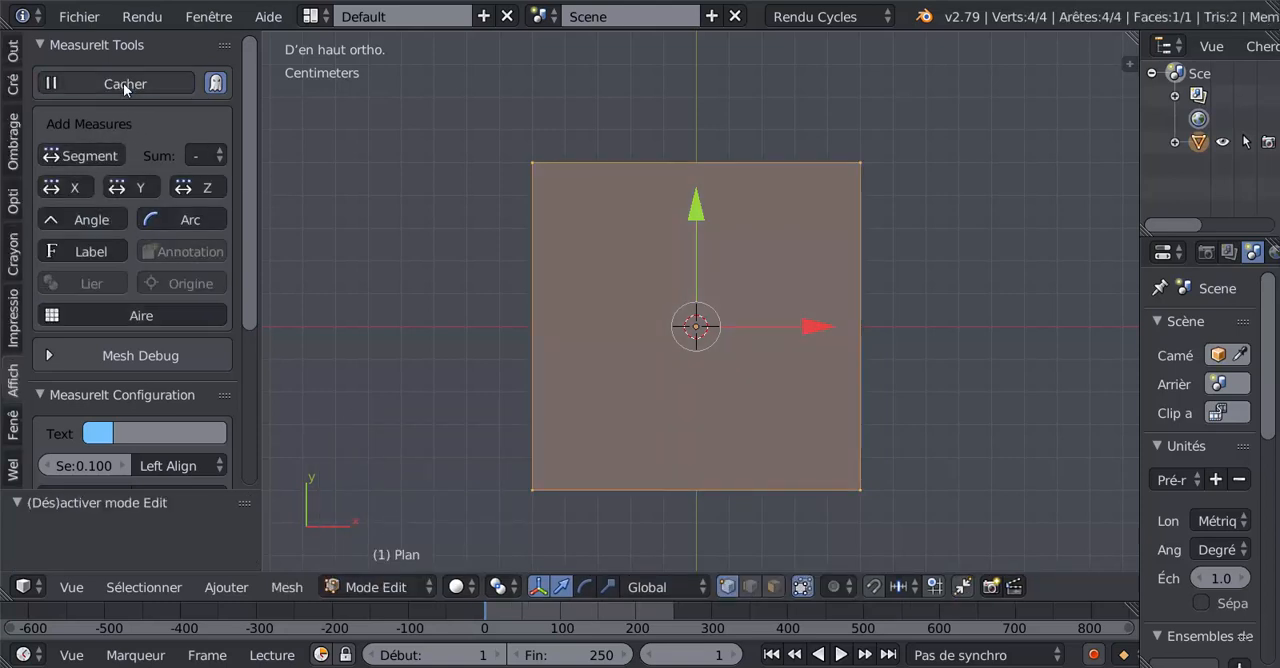
click(87, 157)
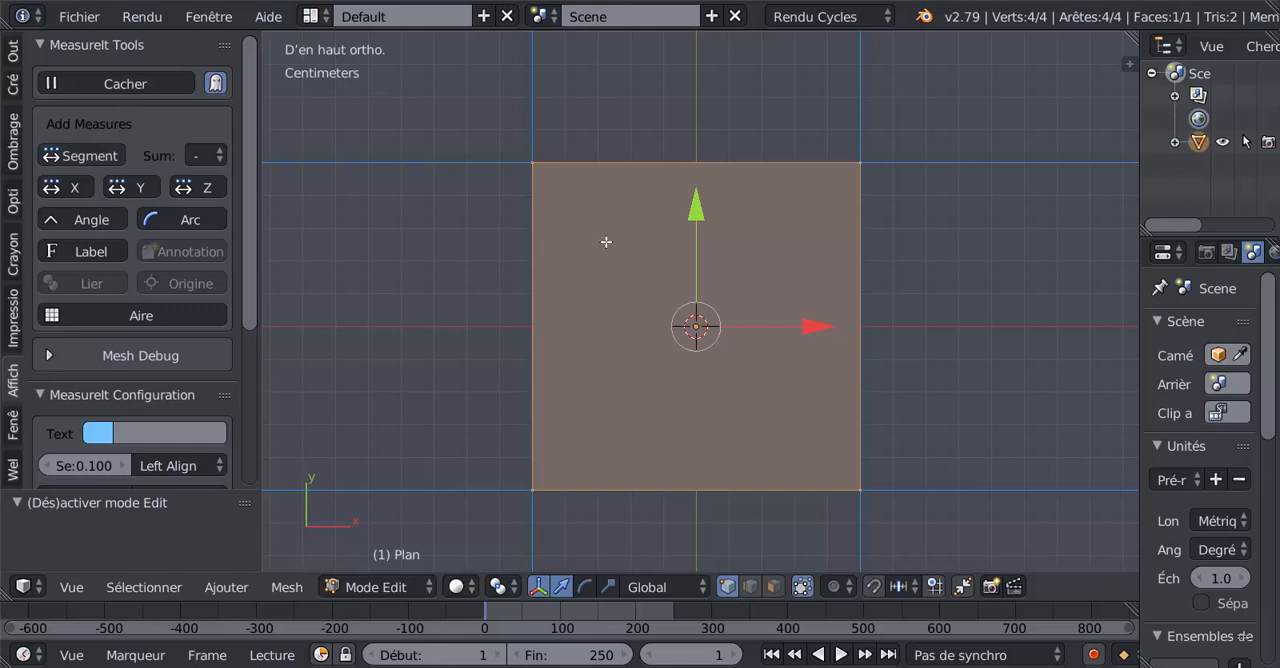
scroll(615, 284, down, 6)
scroll(615, 284, up, 1)
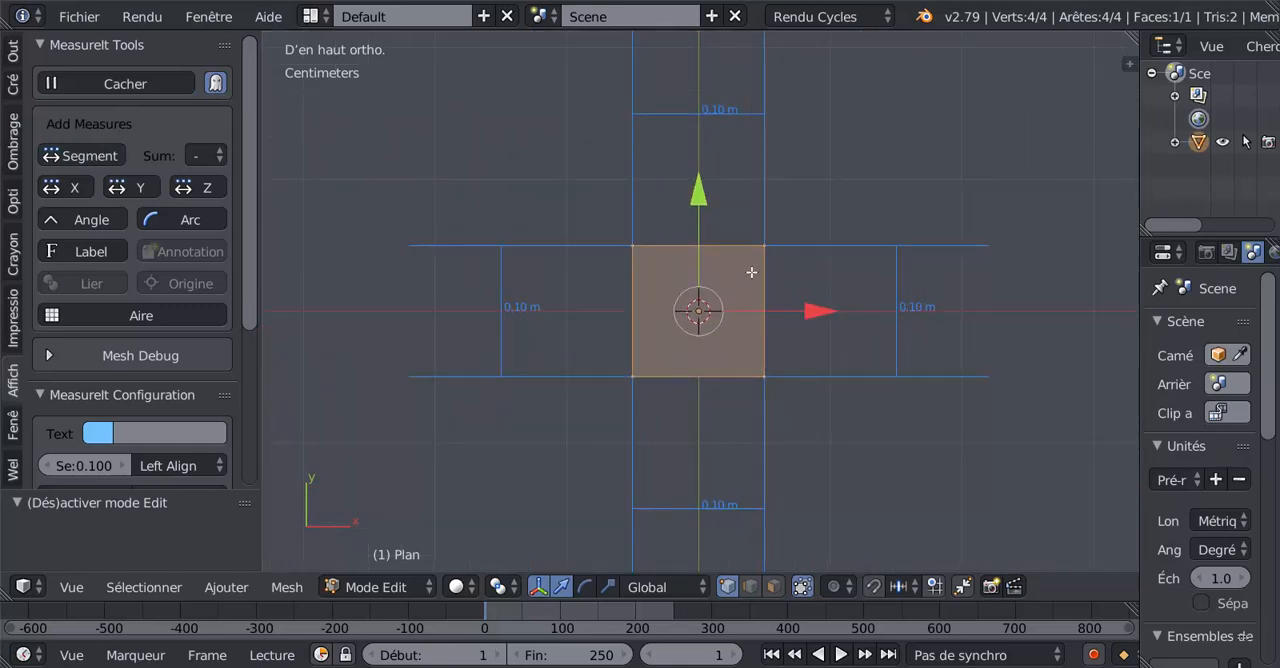
scroll(600, 310, up, 3)
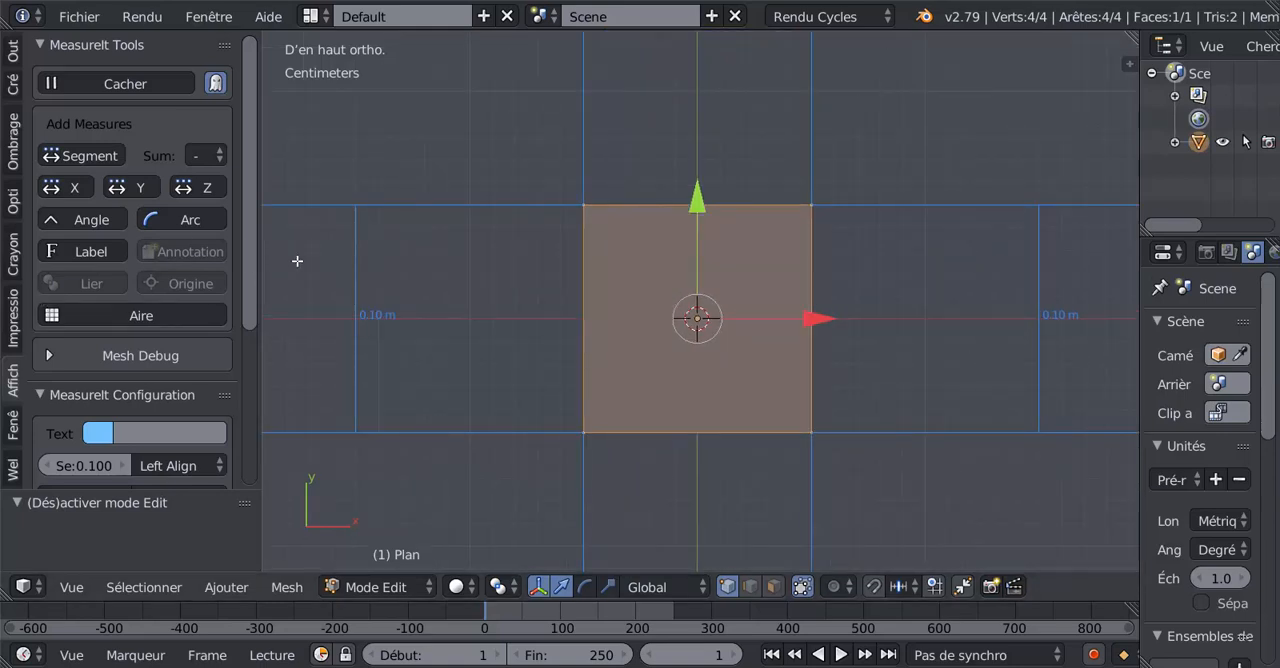
Step: Bring the MeasureIt Configuration and Render settings into view and widen the 3D viewport around the dimensioned plane
drag(247, 223, 263, 340)
scroll(583, 334, down, 3)
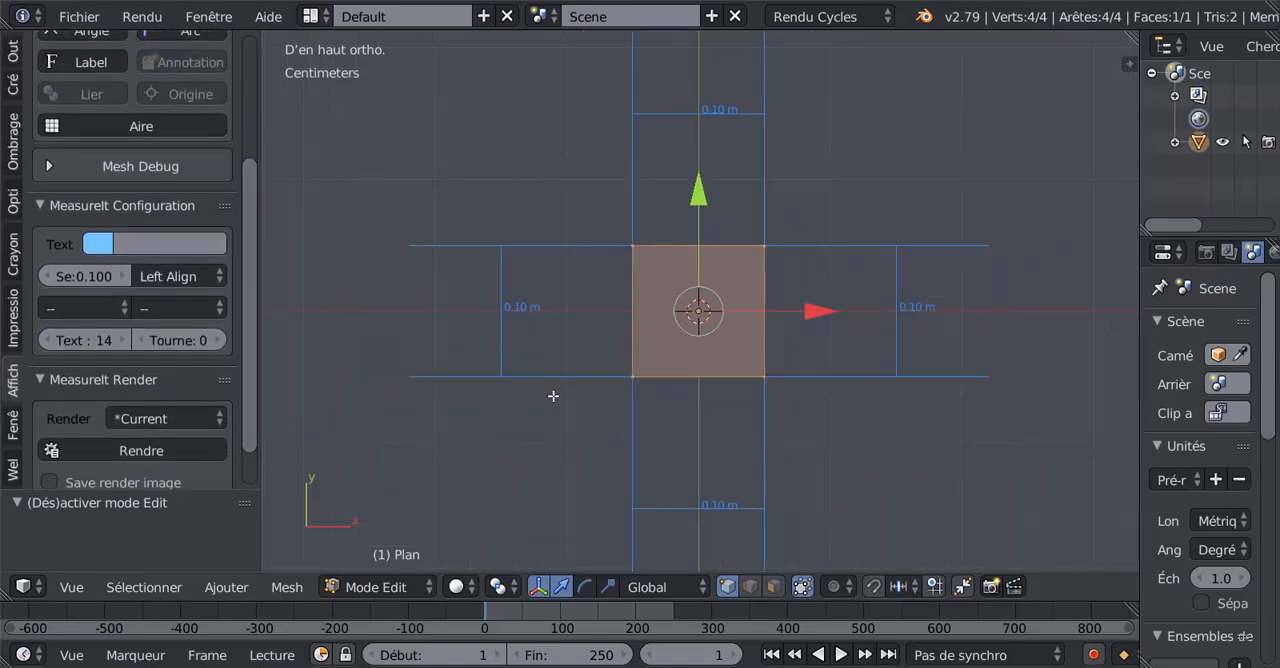
shift+middle_drag(586, 401, 548, 386)
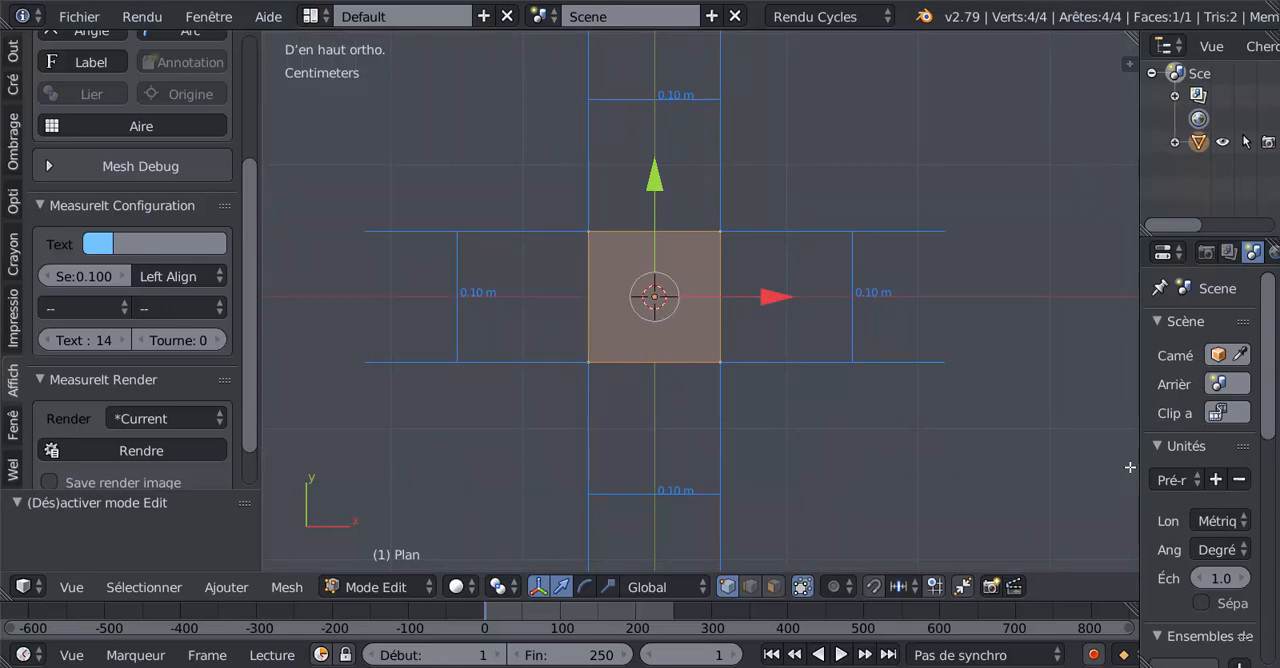
drag(1143, 460, 1200, 458)
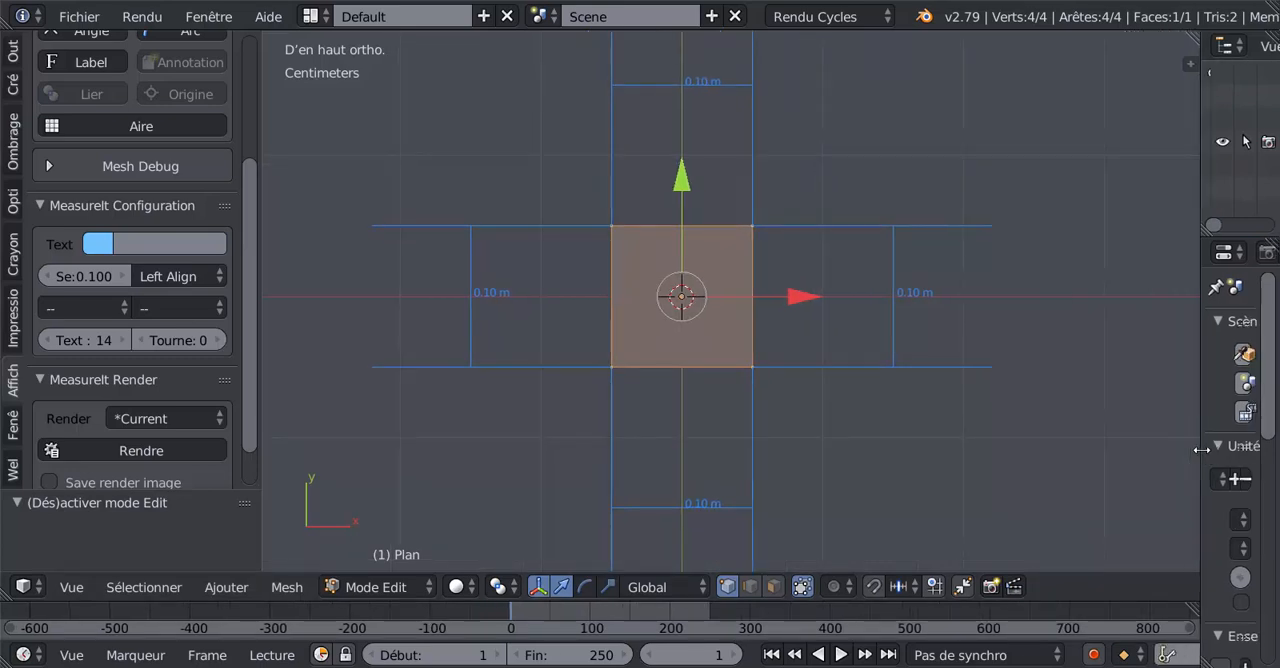
scroll(1000, 459, up, 3)
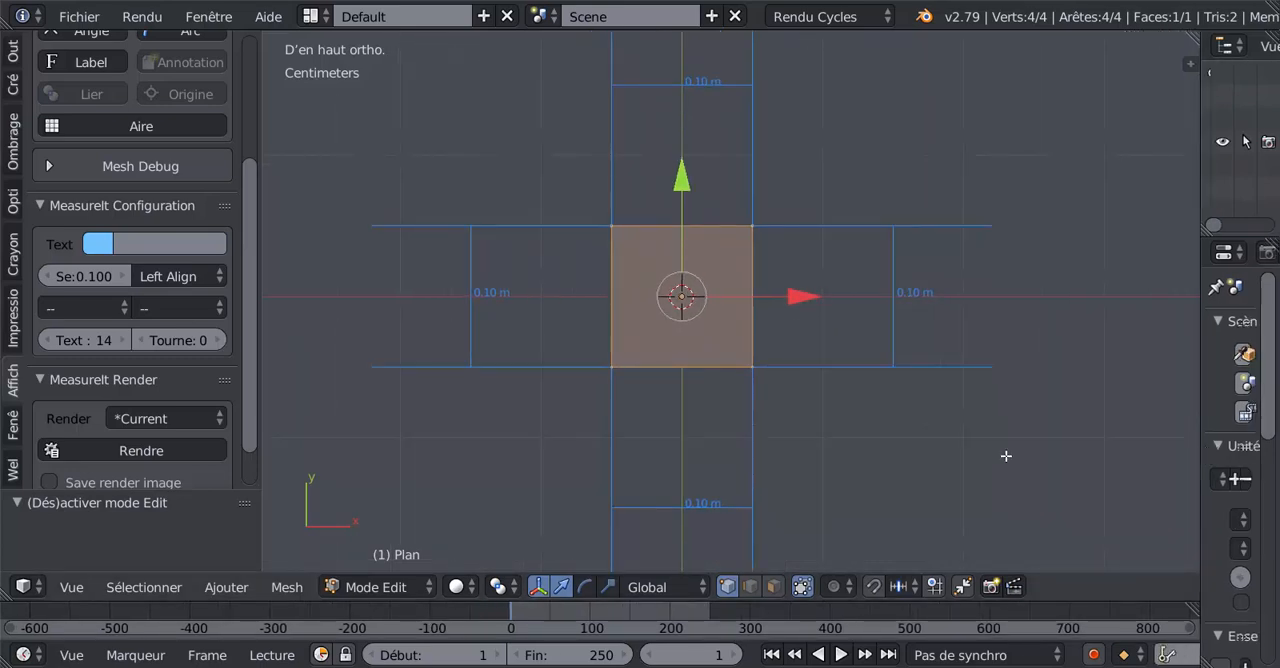
scroll(1004, 458, down, 1)
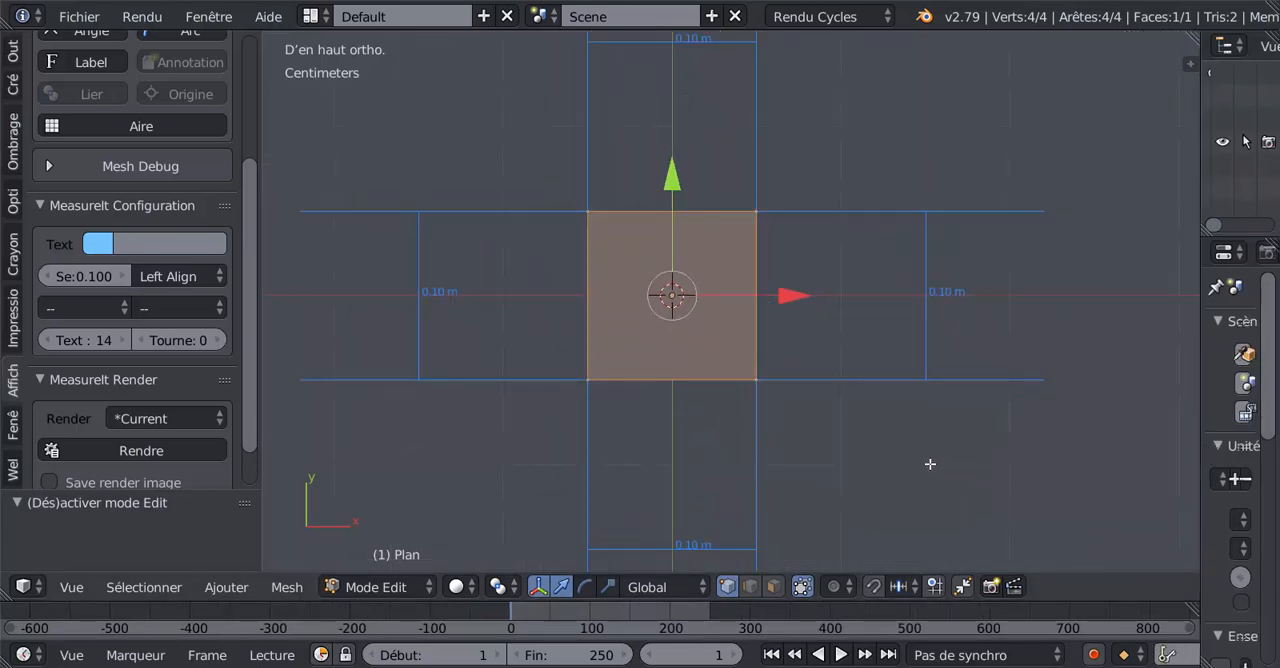
shift+middle_drag(934, 465, 931, 465)
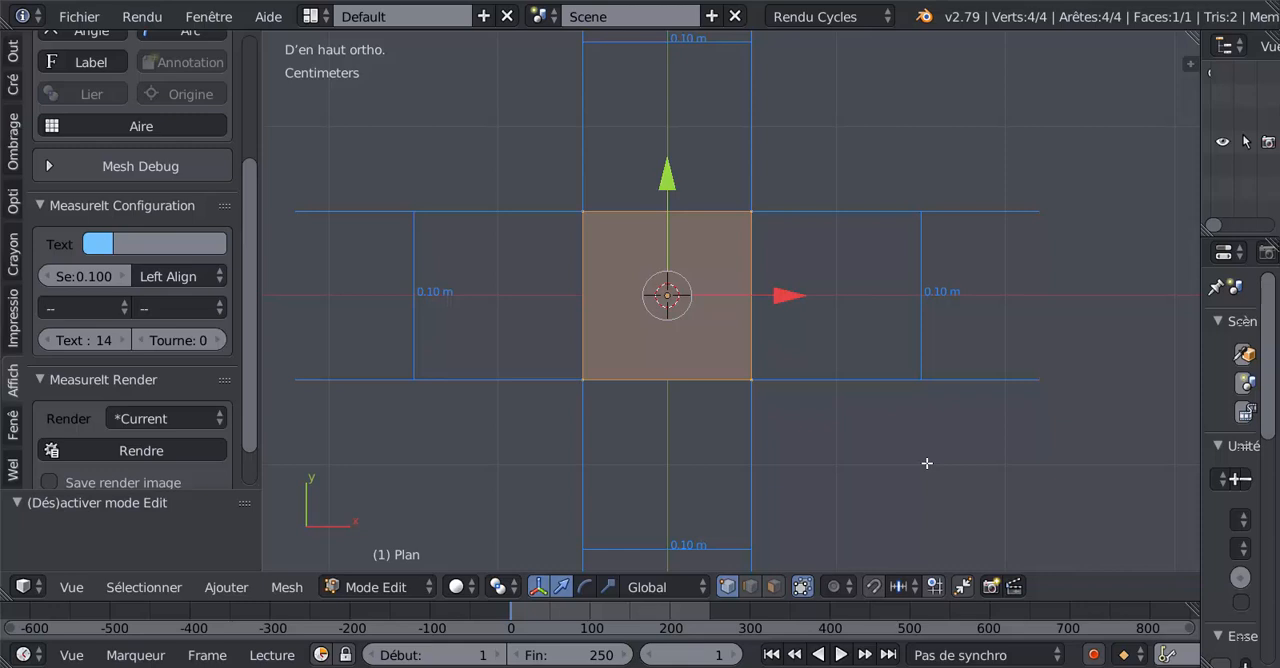
Step: Switch the viewport shading to wireframe to view the checkerboard background together with the plane's dimensions
scroll(927, 463, up, 5)
key(alt+z)
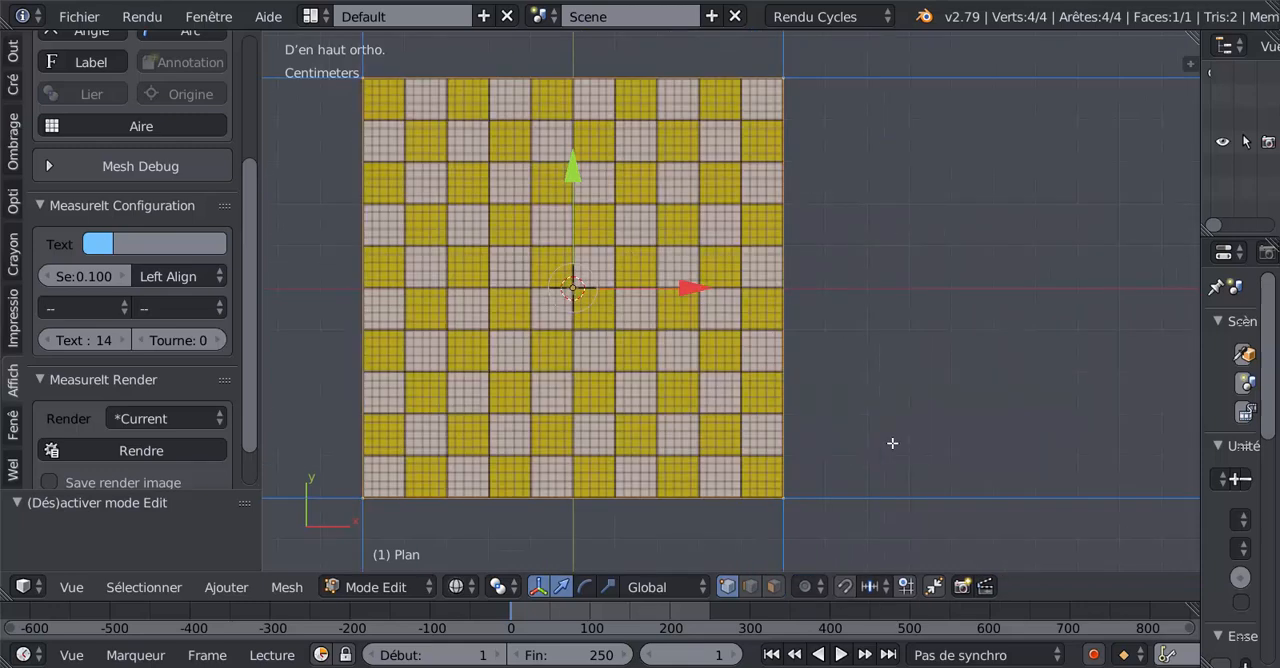
scroll(892, 443, down, 2)
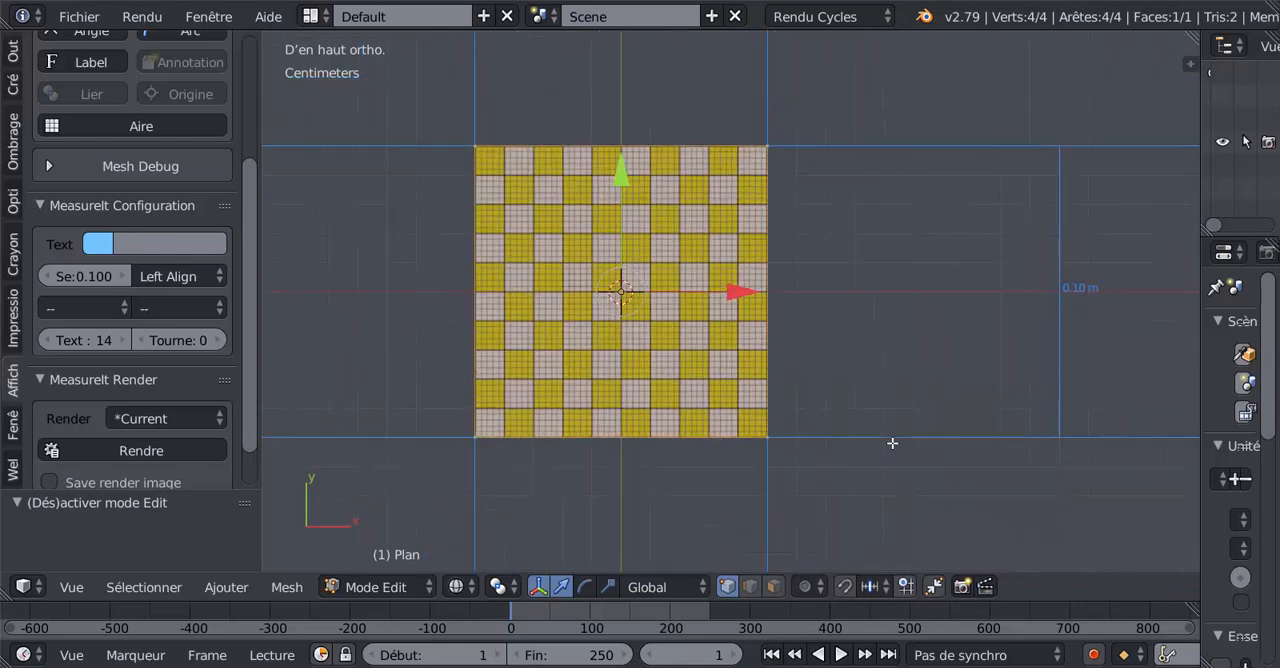